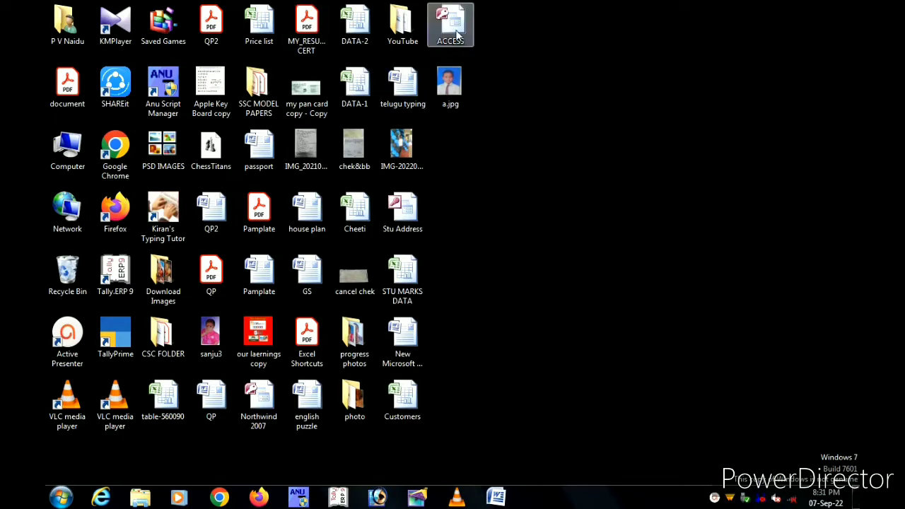
Step: Open the ACCESS database from the desktop and bring up the Create ribbon commands
double_click(458, 34)
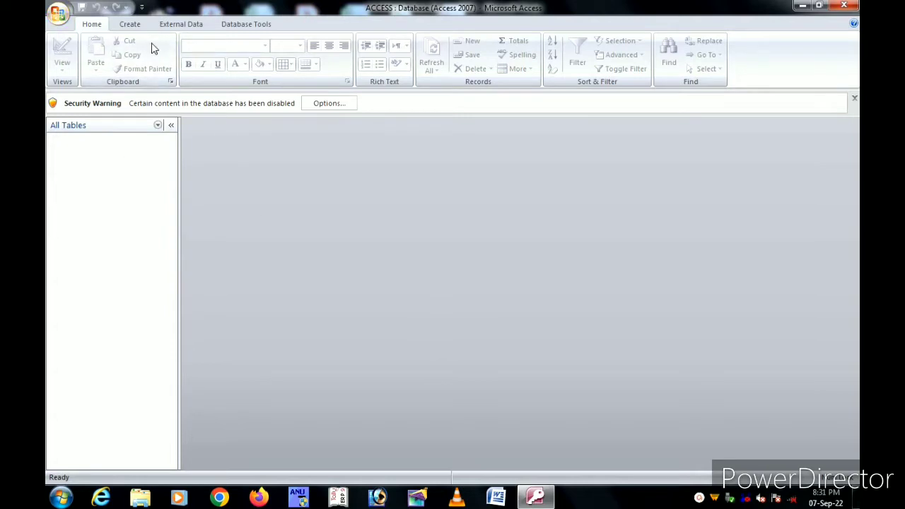
click(133, 26)
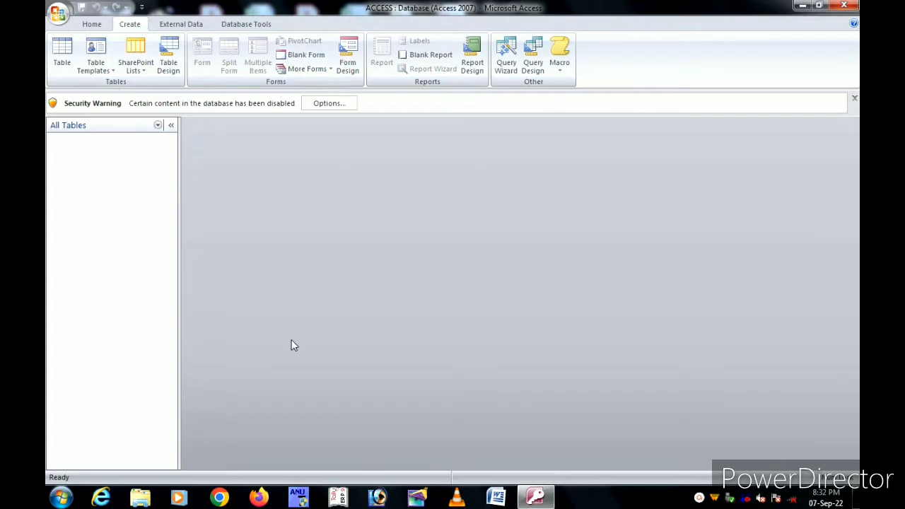
Step: Start a new table in Design view and enter 'Student Name' as the first field
click(168, 64)
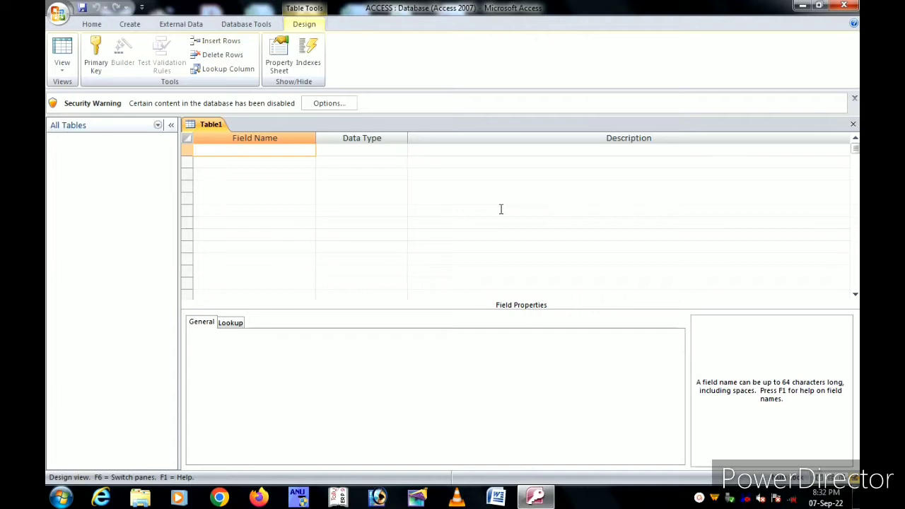
text(Student Name)
key(Tab)
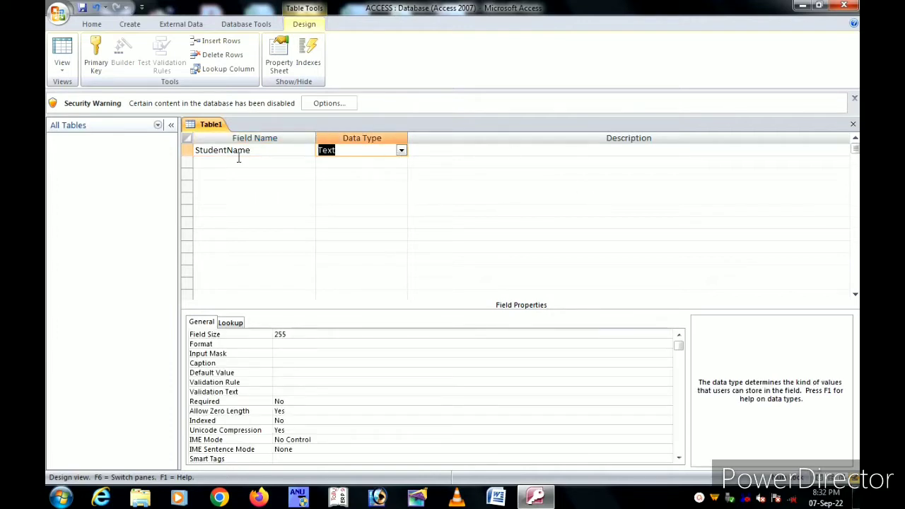
click(245, 166)
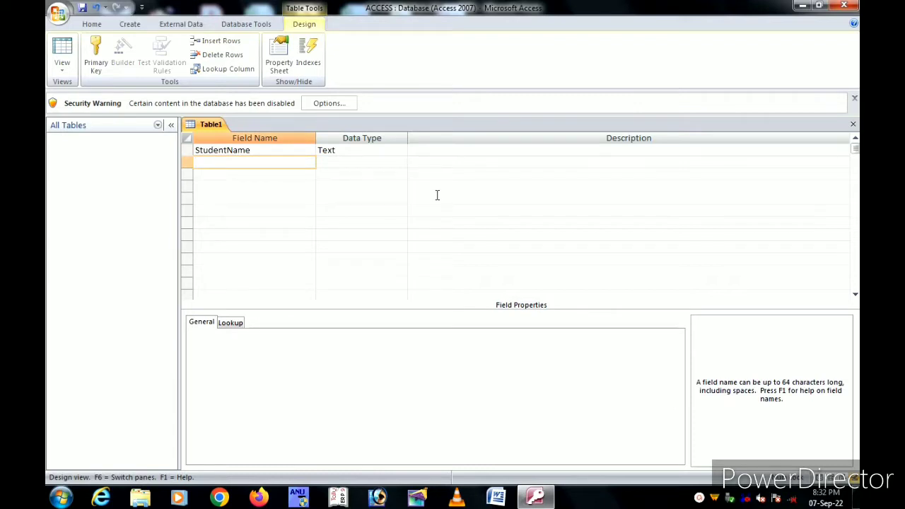
text(g)
key(BackSpace)
text(G)
Step: Rename the first field to StudentID with the Number data type and clear the stray second-row entry
click(288, 150)
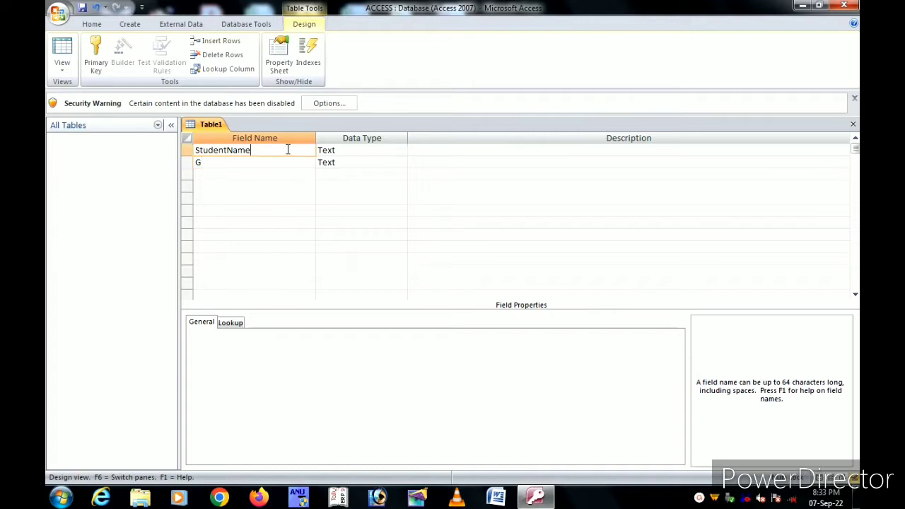
key(BackSpace)
key(BackSpace)
key(BackSpace)
key(BackSpace)
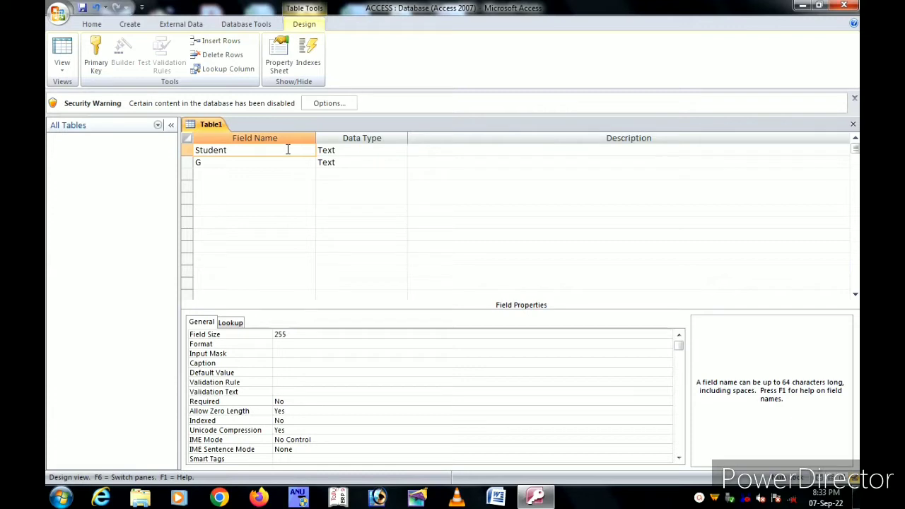
text(ID)
key(Tab)
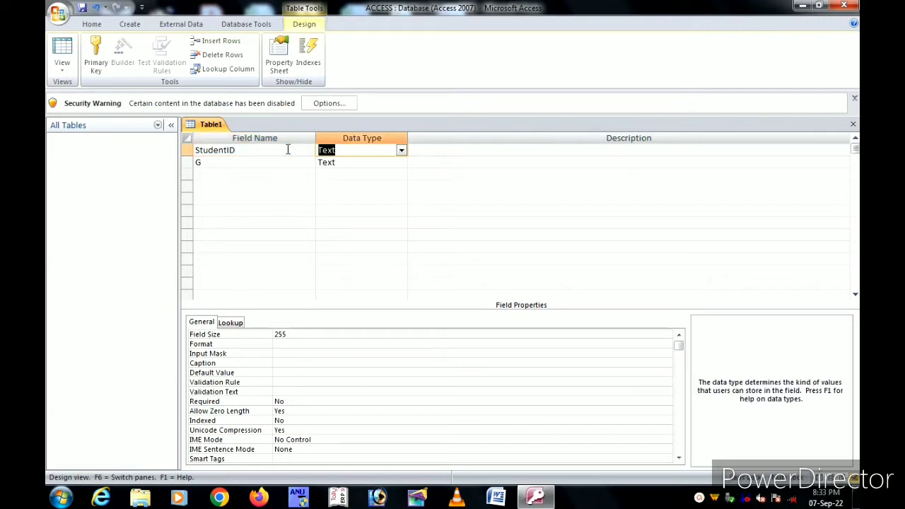
click(401, 151)
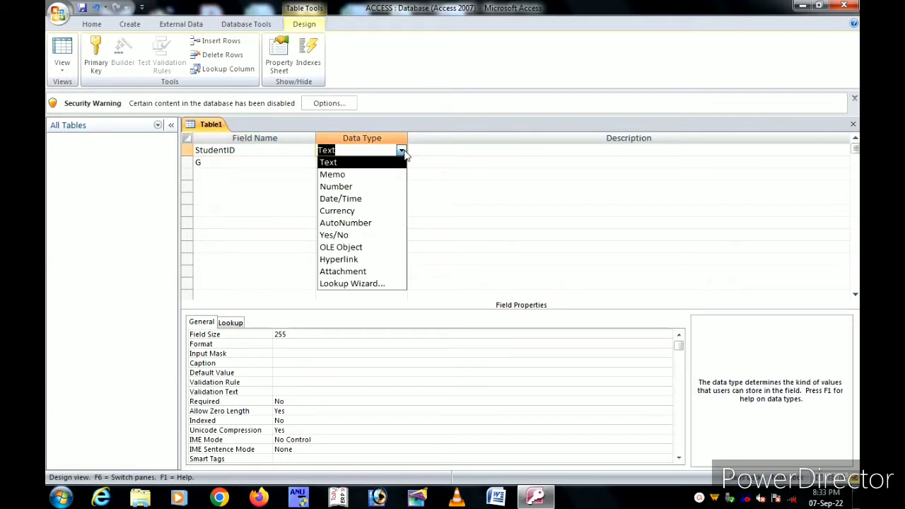
click(346, 186)
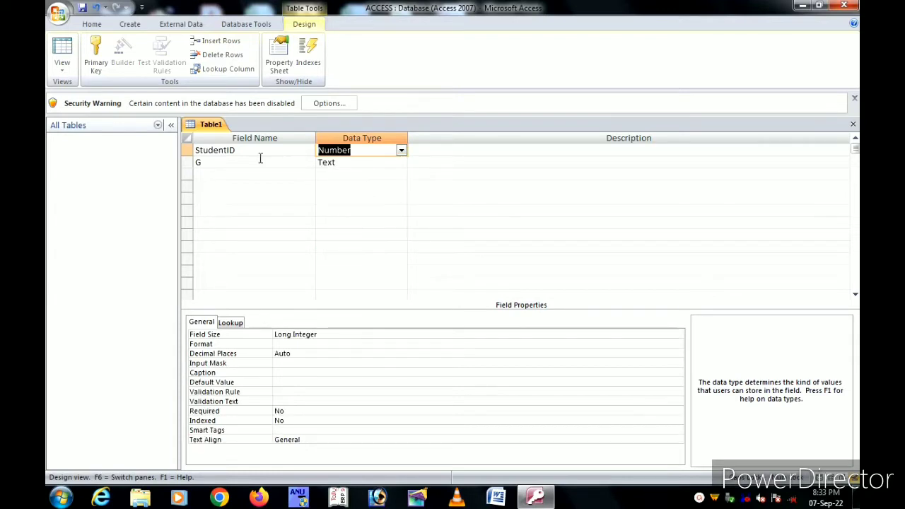
click(228, 161)
key(BackSpace)
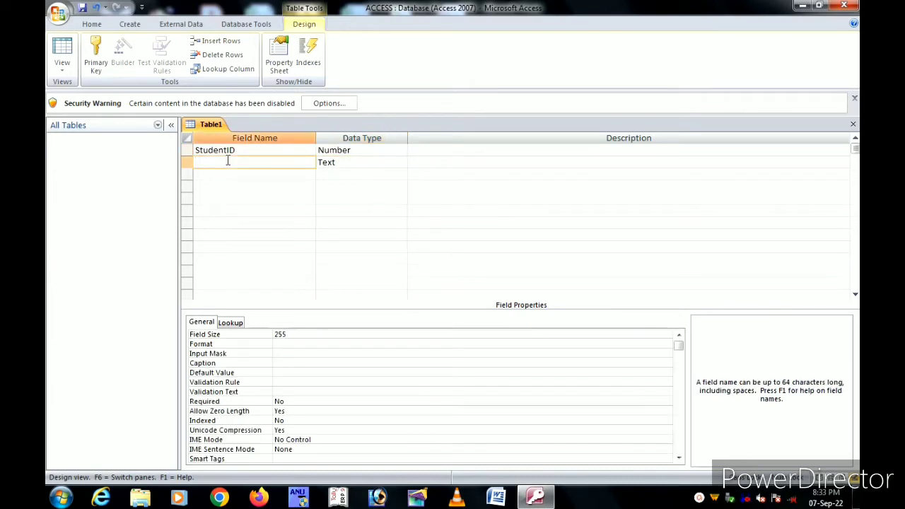
Step: Add StudentName as a Text field and Gender as the third field, showing Gender's data type list
text(StudentName)
key(Tab)
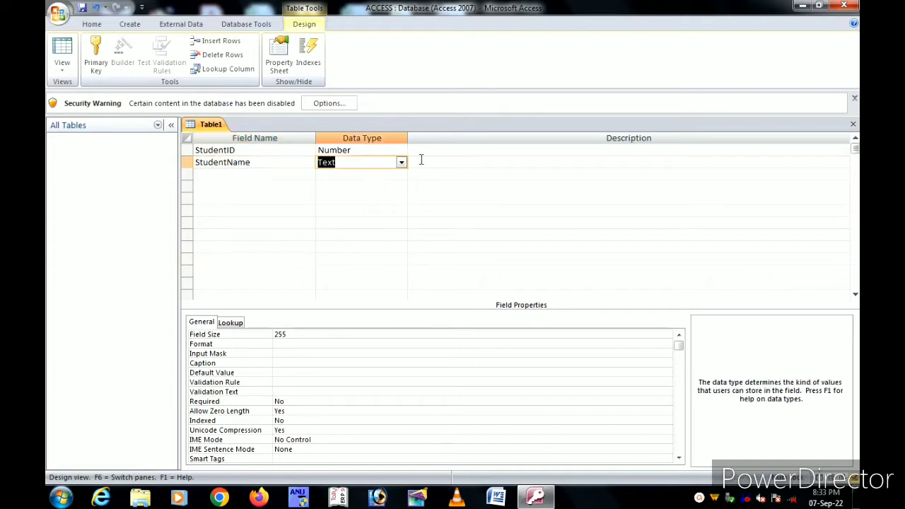
click(218, 177)
text(G)
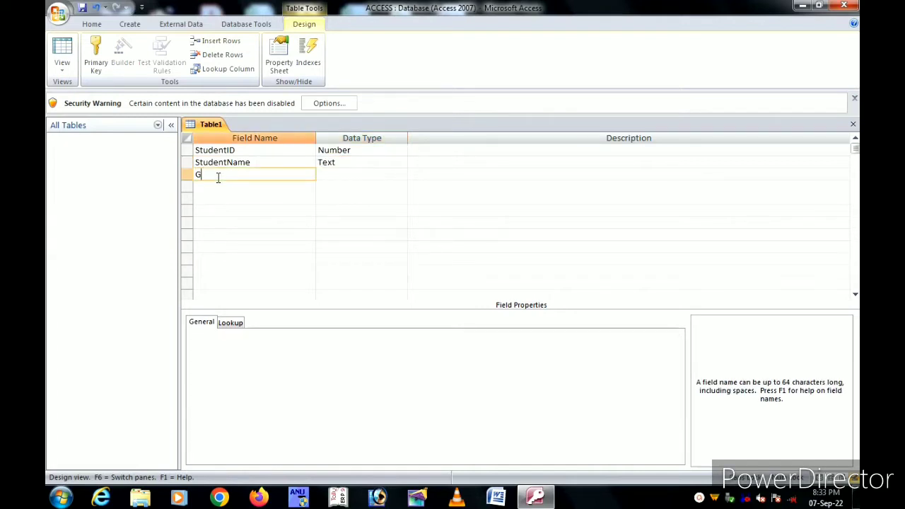
text(ender)
key(Tab)
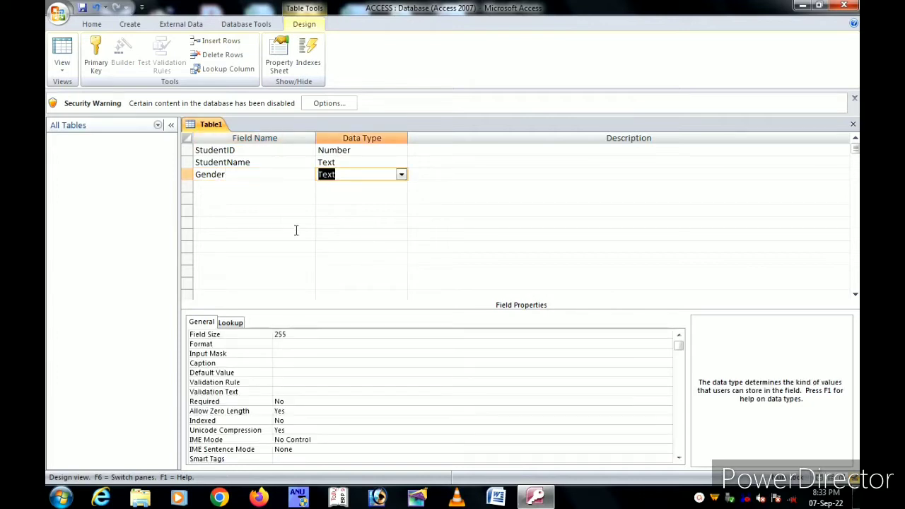
click(401, 175)
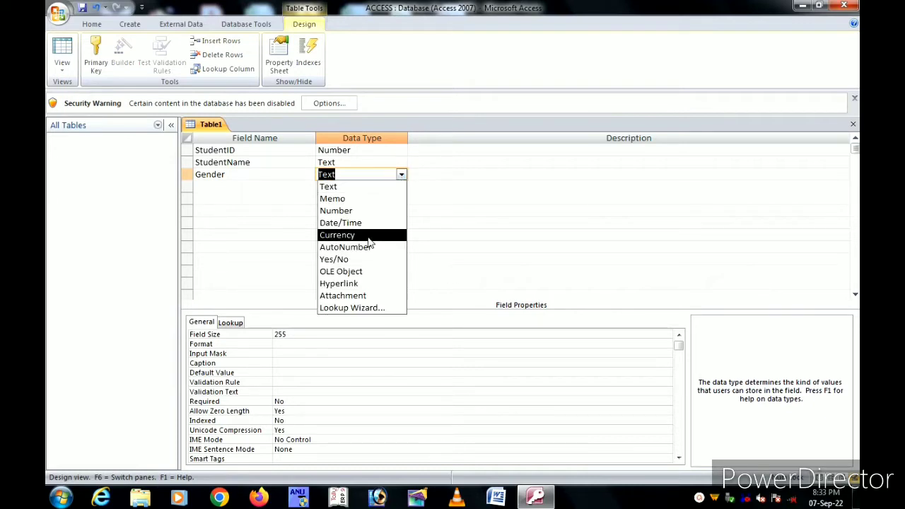
Step: Run the Lookup Wizard for Gender with self-typed values, entering Male and Female
click(343, 312)
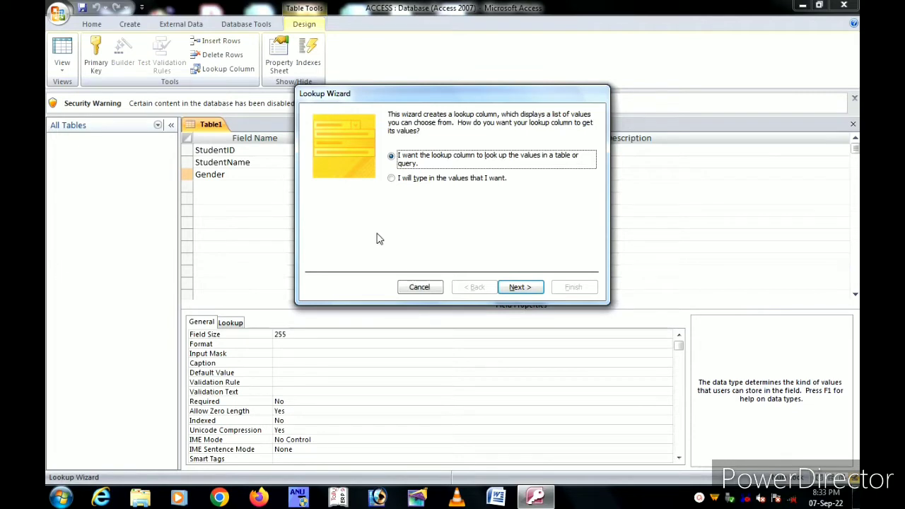
click(392, 179)
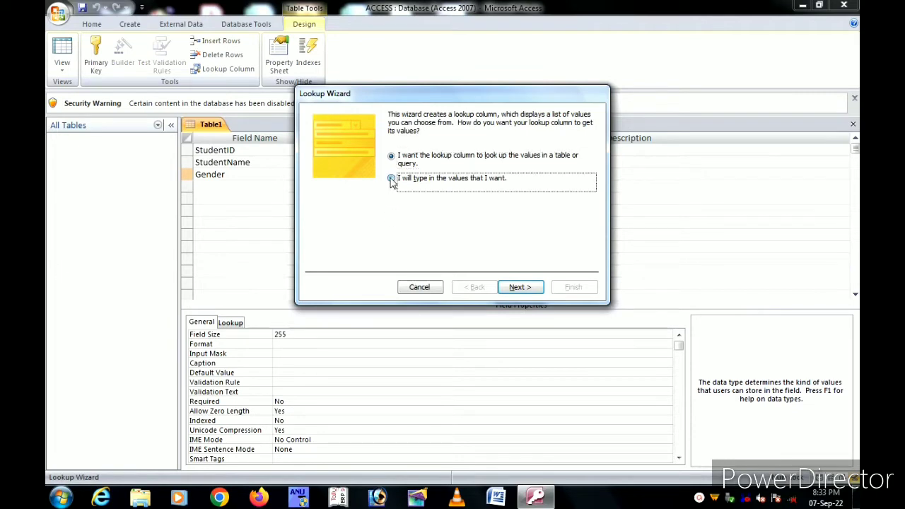
click(520, 288)
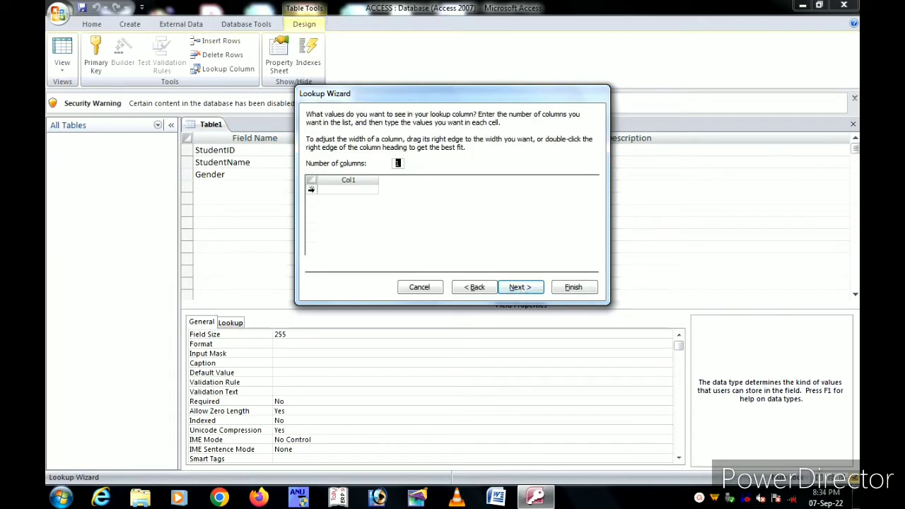
click(336, 189)
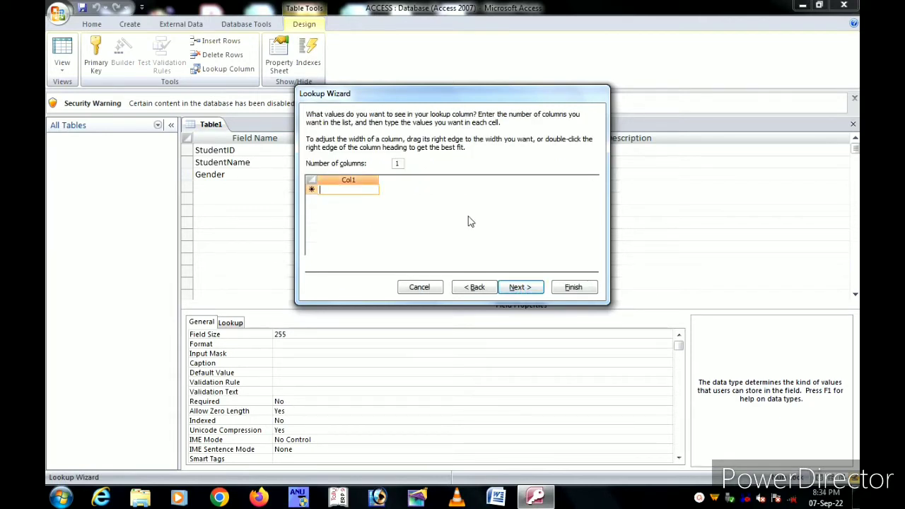
text(M)
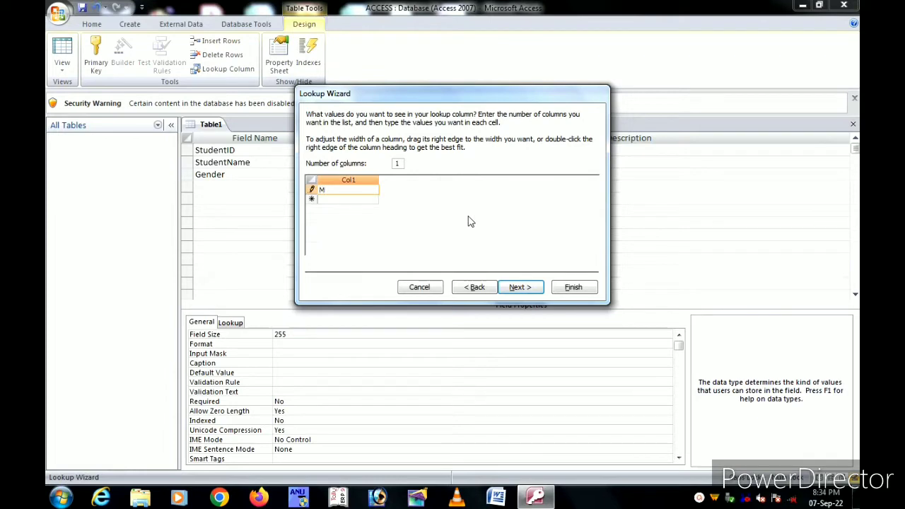
text(ale)
click(337, 201)
text(F)
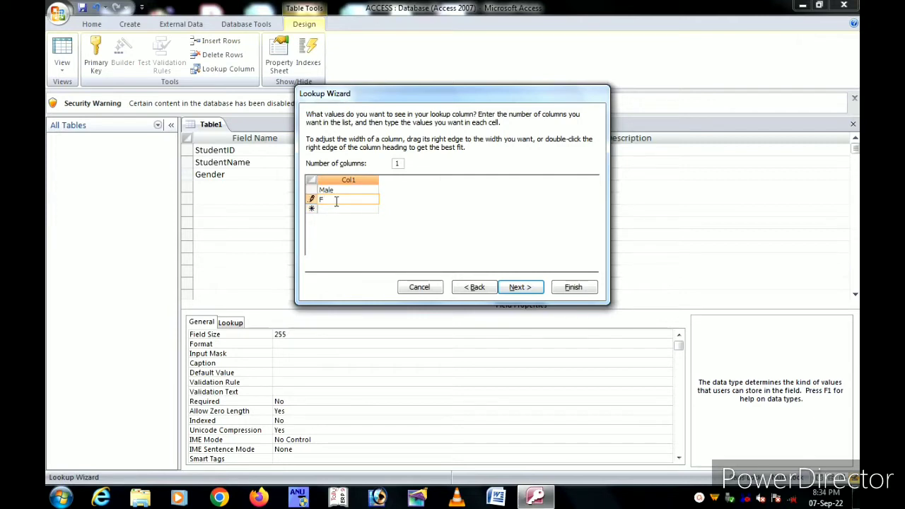
text(emale)
Step: Add Neuter as the third lookup value and finish the Gender lookup
click(336, 210)
text(N)
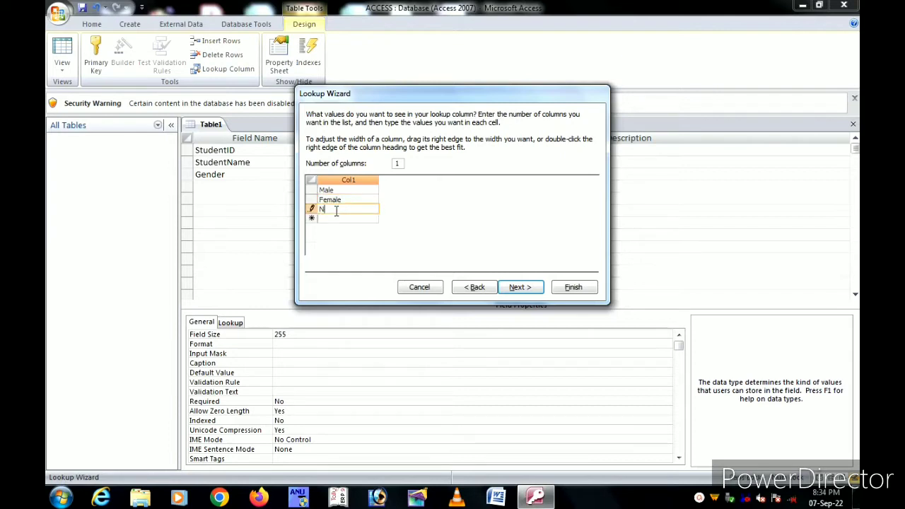
text(EUTER)
key(BackSpace)
key(BackSpace)
key(BackSpace)
key(BackSpace)
key(BackSpace)
text(euter)
click(528, 290)
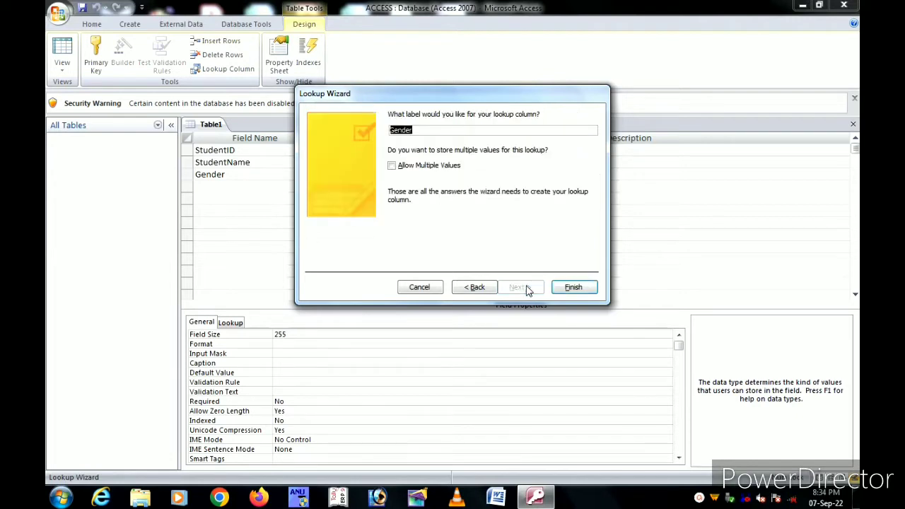
click(573, 287)
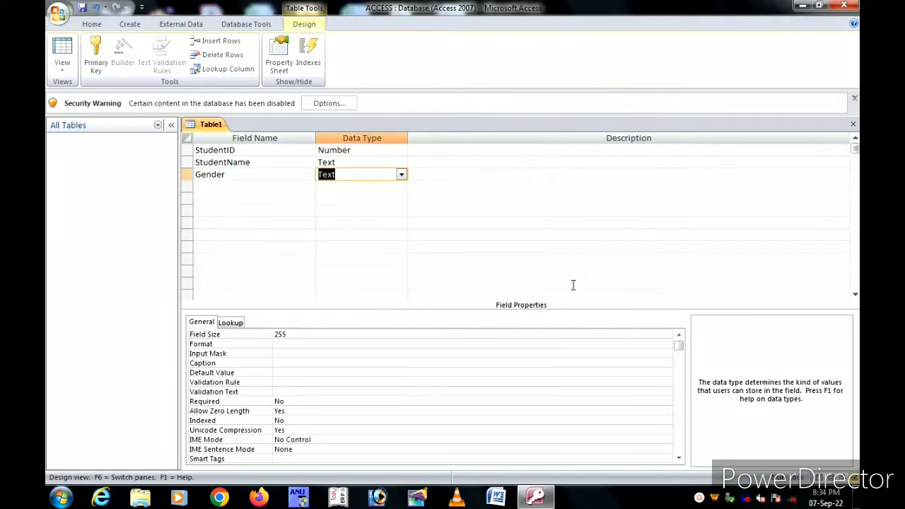
click(208, 186)
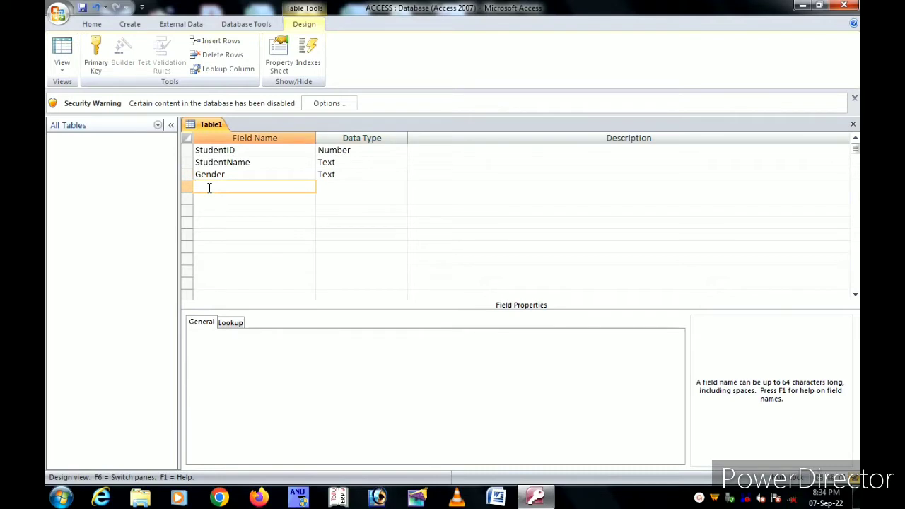
Step: Add an AadharNo field with the Memo data type
text(AA)
key(BackSpace)
text(a)
text(ch)
text(arN)
text(o)
key(Tab)
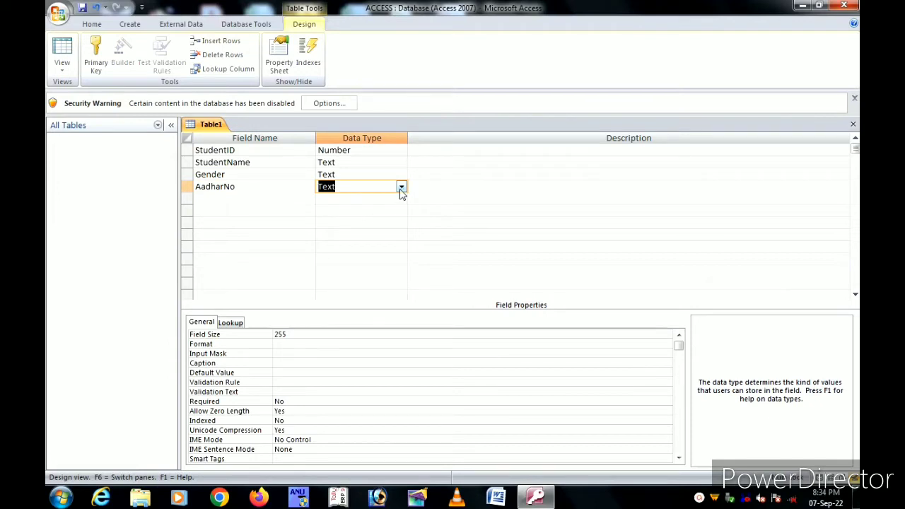
click(401, 188)
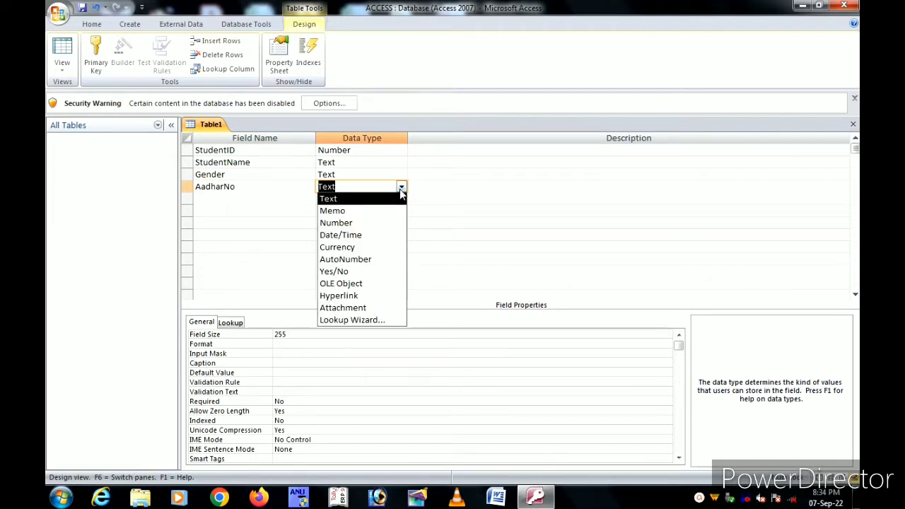
click(339, 210)
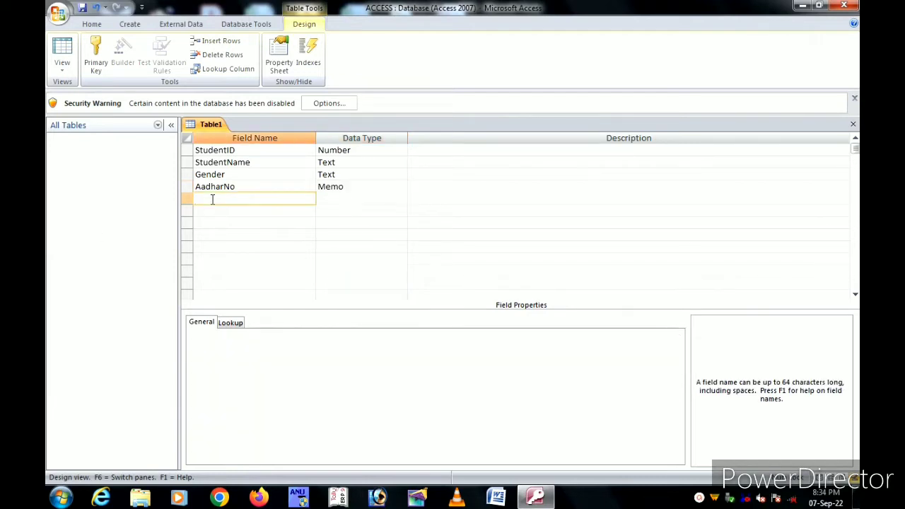
Step: Add MobileNo as a Memo field and FatherName as a Text field
text(MobileNo)
key(Tab)
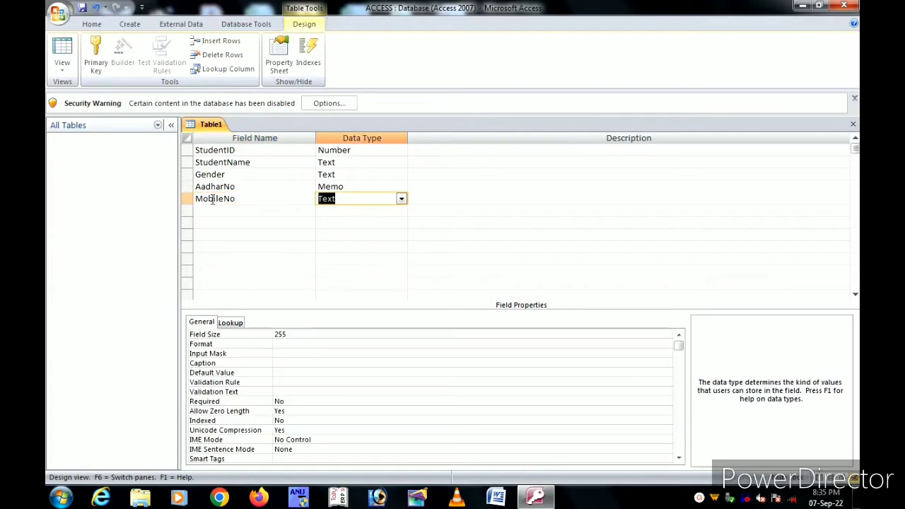
click(401, 199)
click(331, 223)
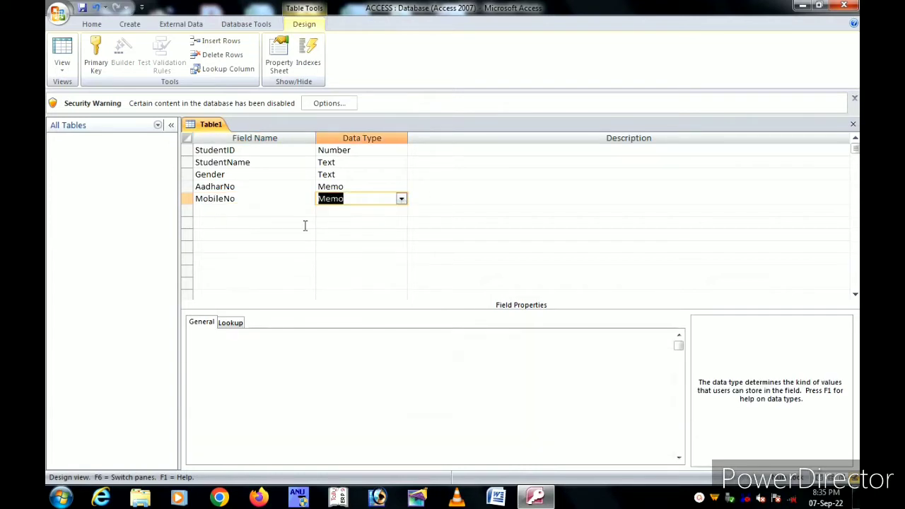
click(221, 211)
text(F)
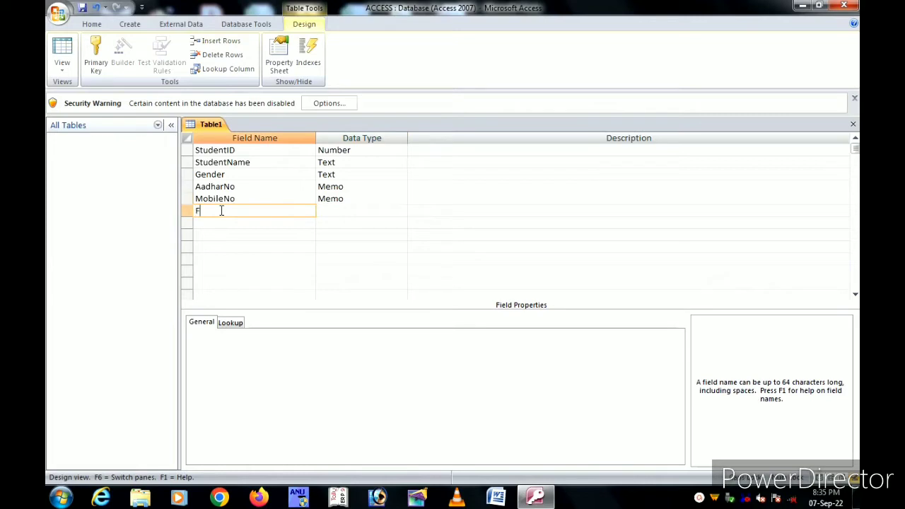
text(atherName)
key(Tab)
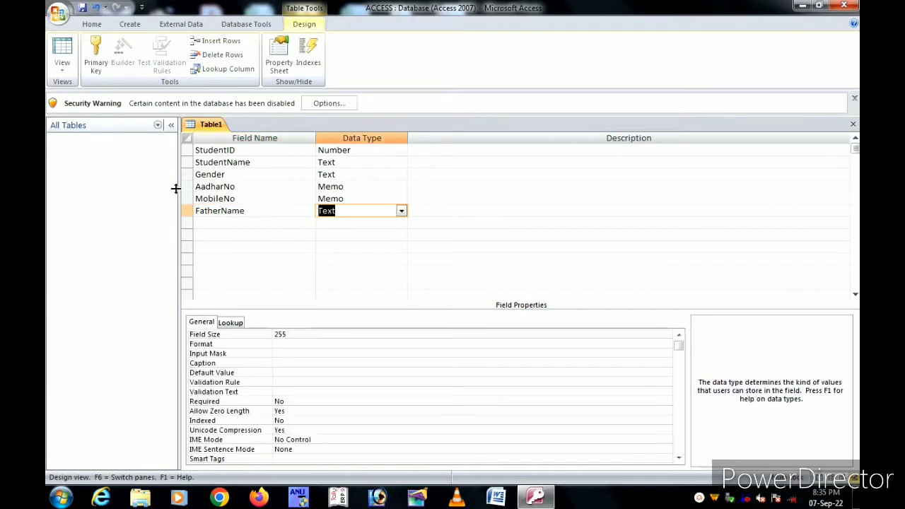
Step: Add FatherMobileNo as a Memo field
click(231, 222)
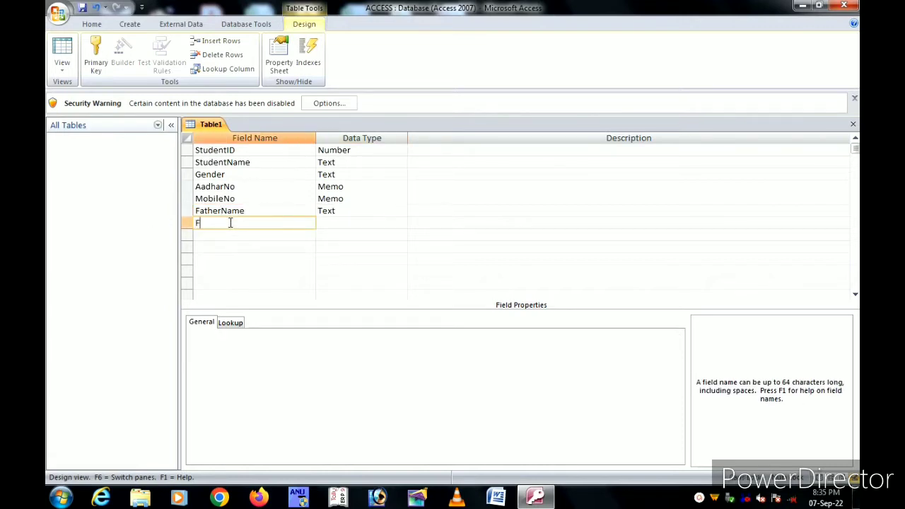
text(FAT)
key(BackSpace)
text(atherMobileNo)
key(Tab)
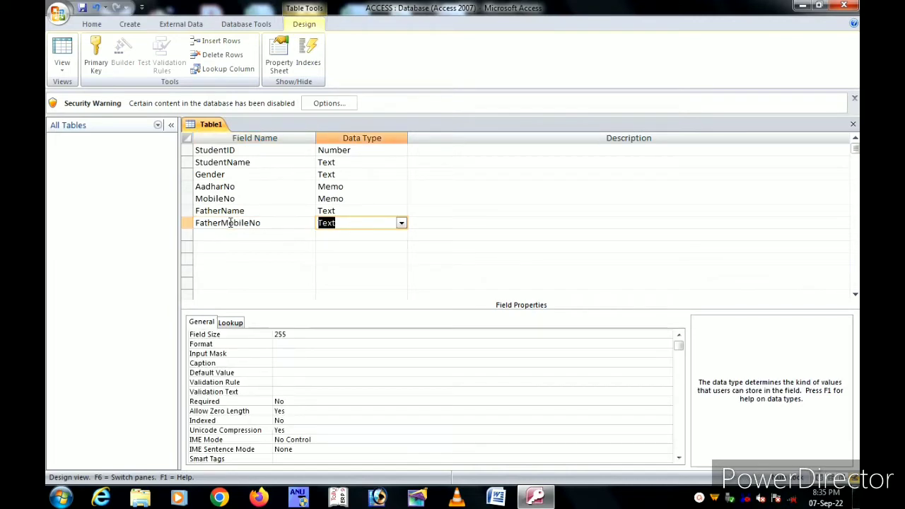
click(401, 223)
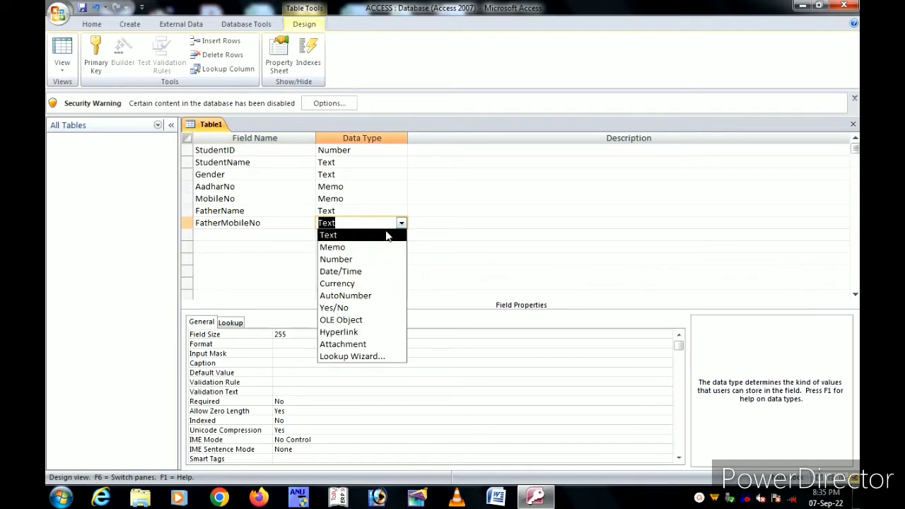
click(359, 249)
click(209, 234)
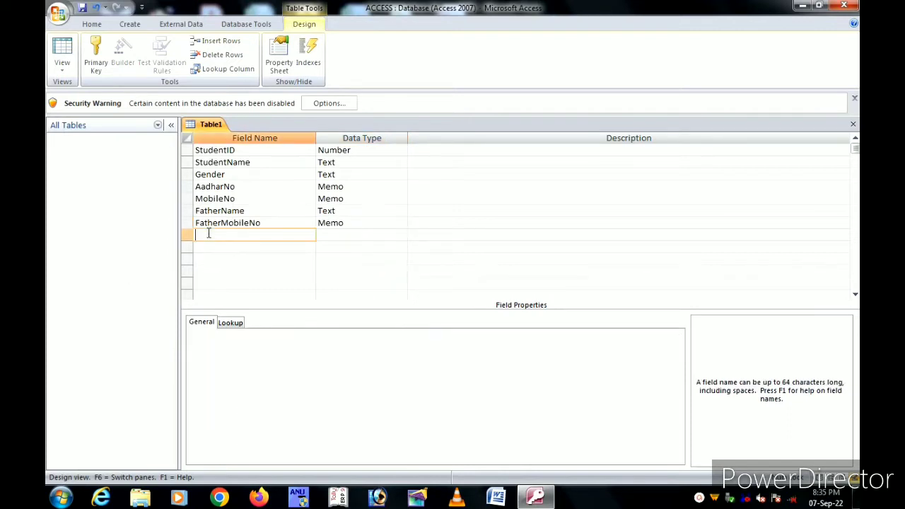
Step: Add MotherName as Text and StudentImage as an Attachment field, then close the table design
text(MotherName)
key(Tab)
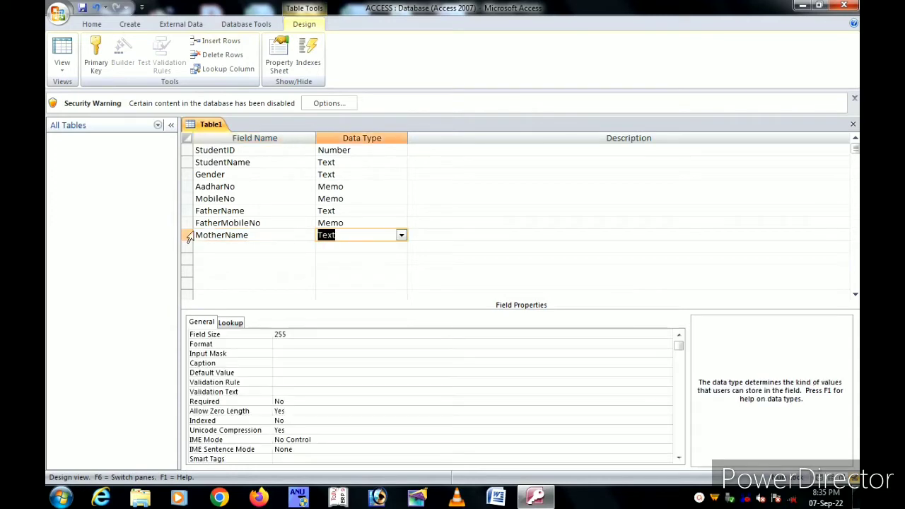
click(213, 249)
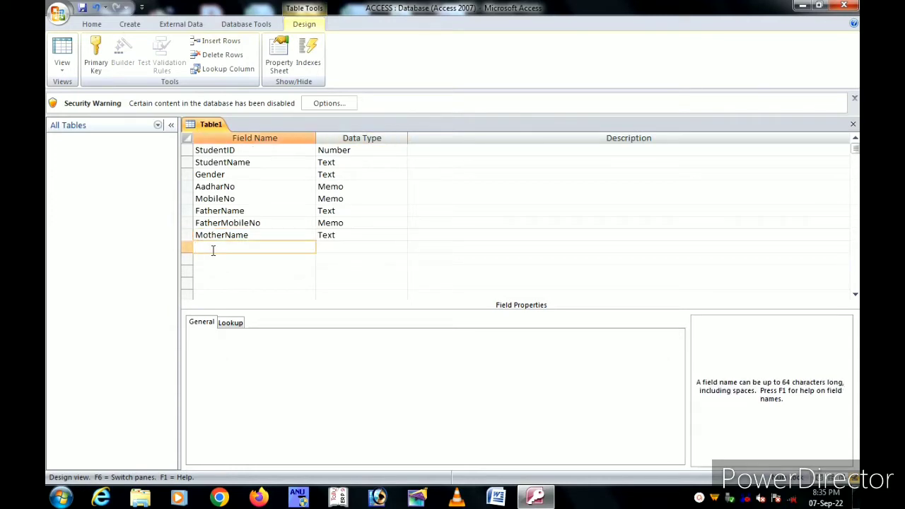
text(StudentImage)
key(Tab)
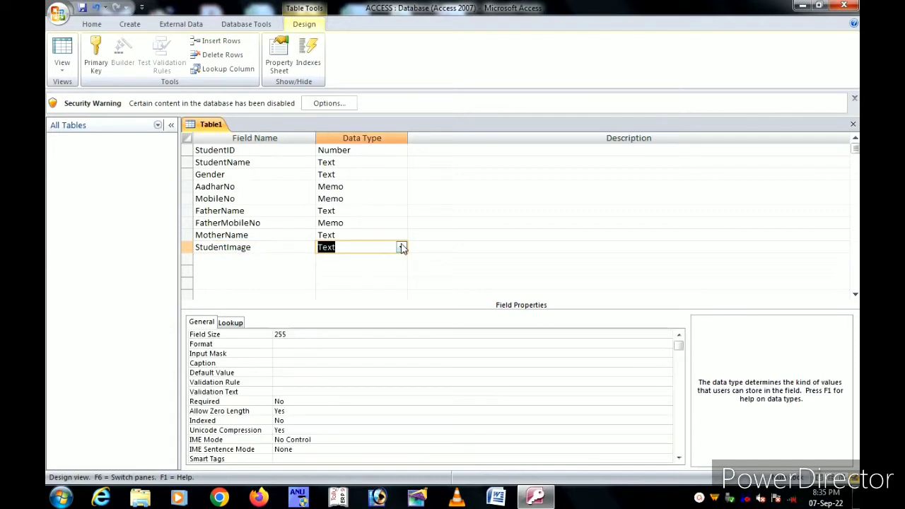
click(402, 247)
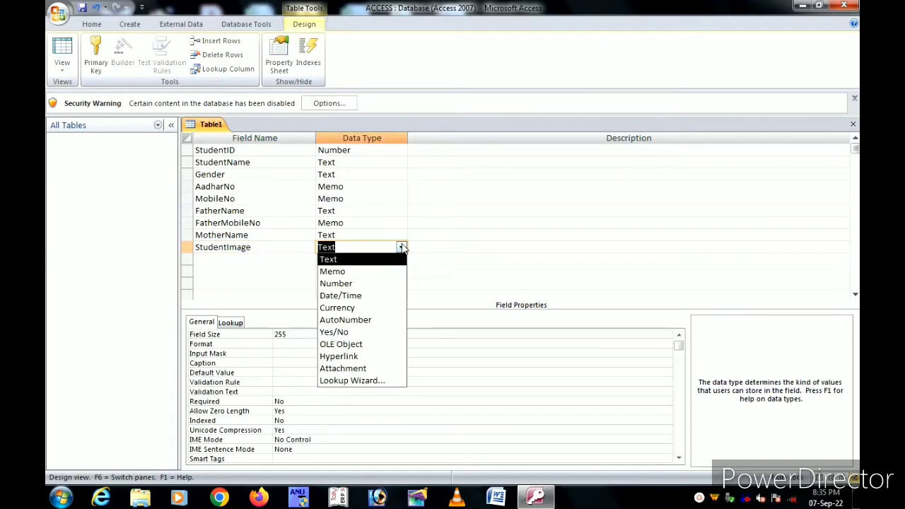
click(356, 368)
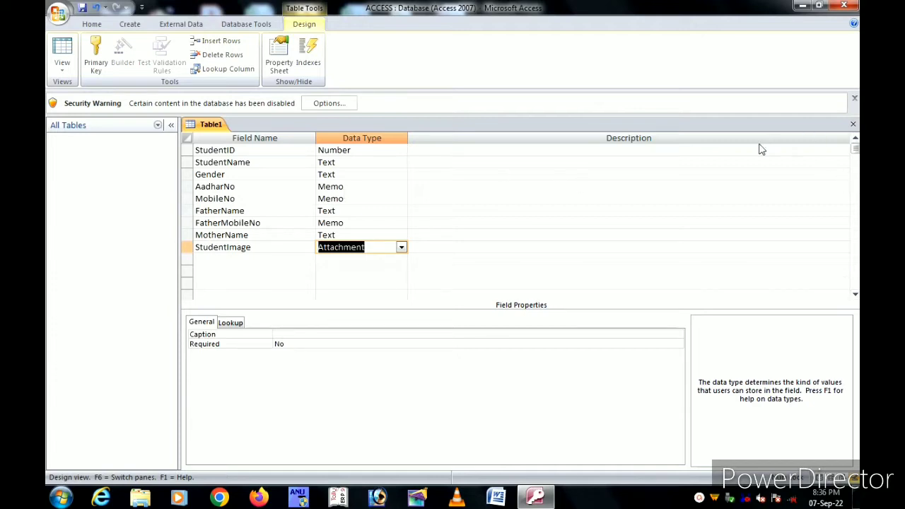
click(853, 125)
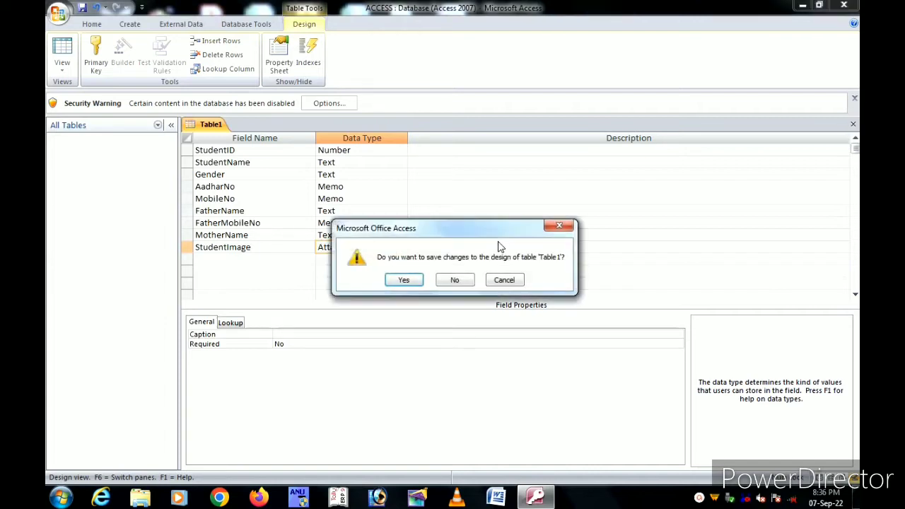
Step: Agree to save the design and replace Table1 with the new name StudentPersionalData
click(405, 282)
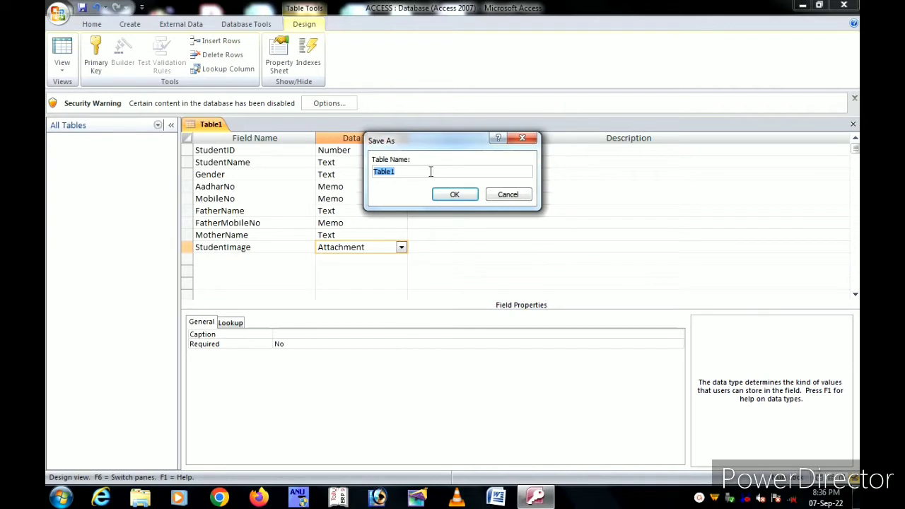
key(BackSpace)
text(Stu)
text(dentPersionalD)
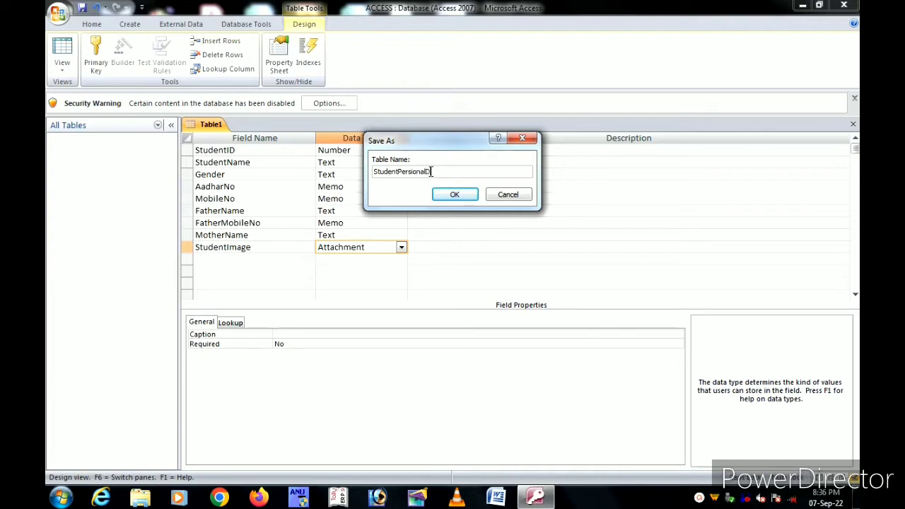
text(ata)
Step: Save the table as StudentPersionalData with an automatic ID primary key and open its datasheet
click(456, 195)
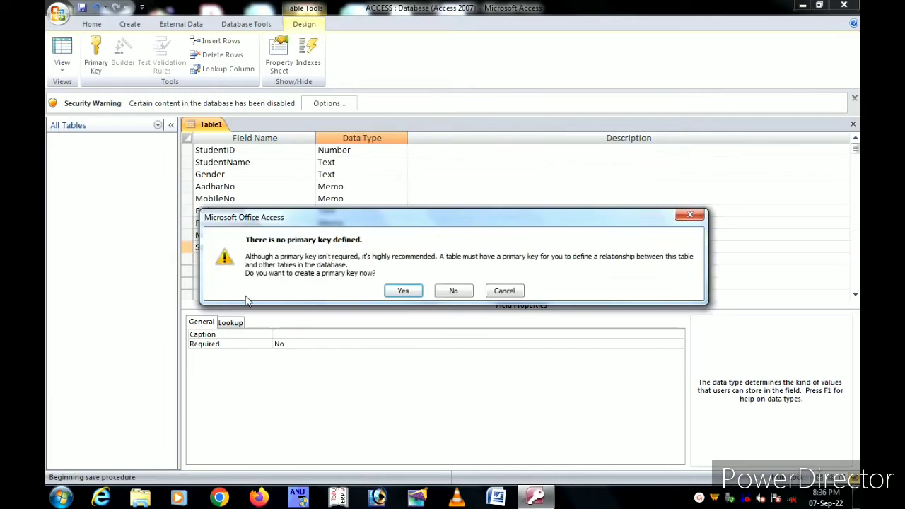
click(403, 292)
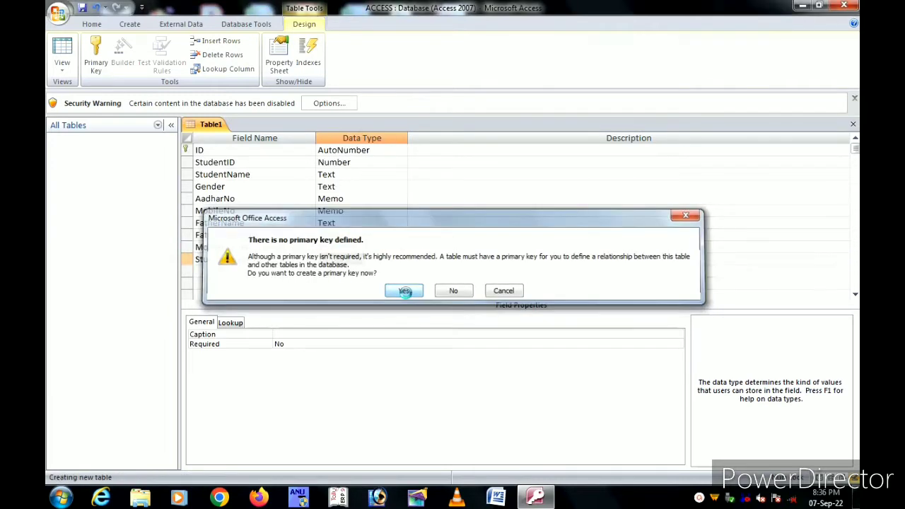
double_click(75, 155)
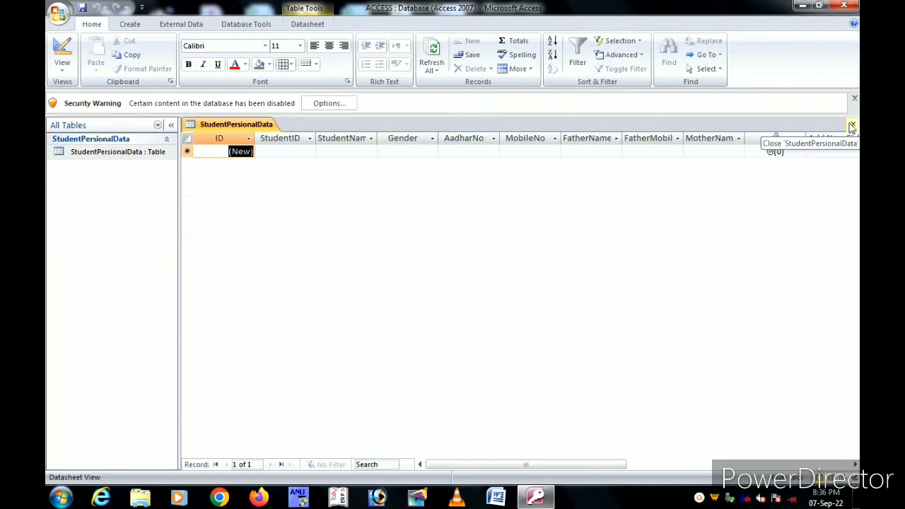
click(83, 156)
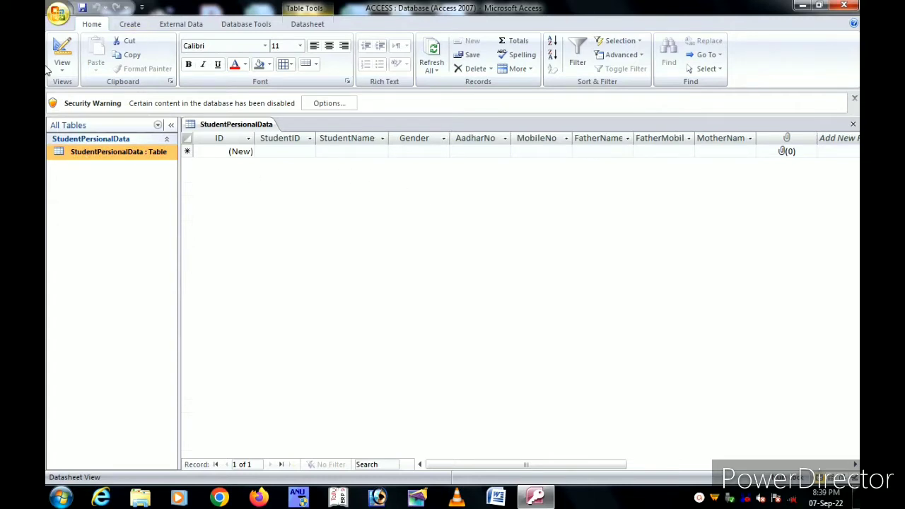
Step: In Design view delete the old StudentID row, rename ID to StudentID, and save the design
click(63, 66)
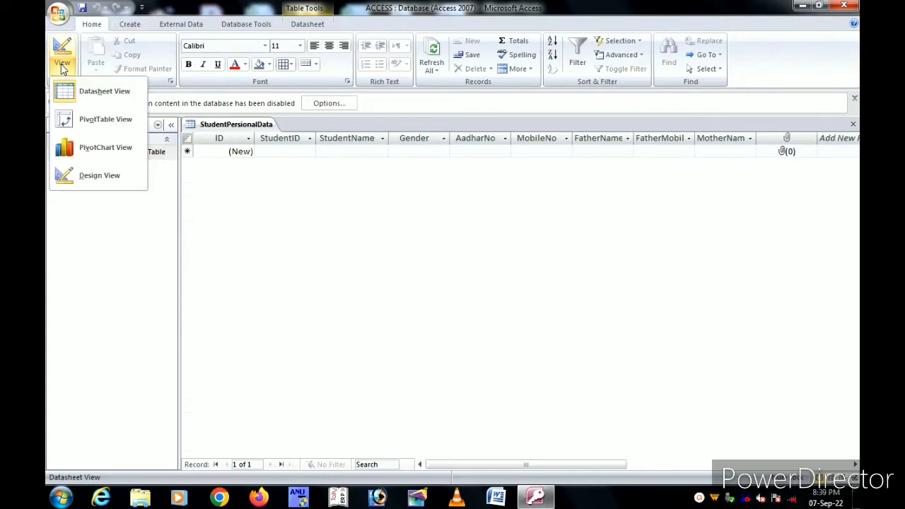
click(99, 176)
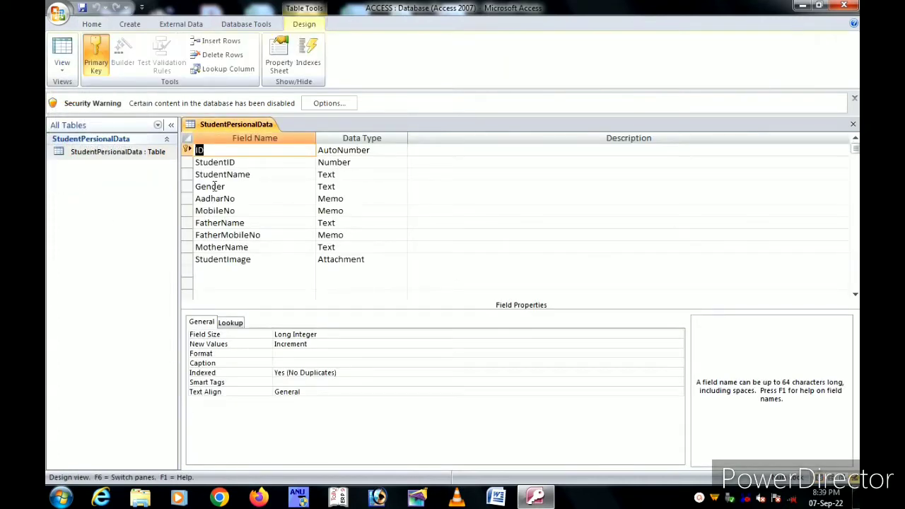
click(188, 162)
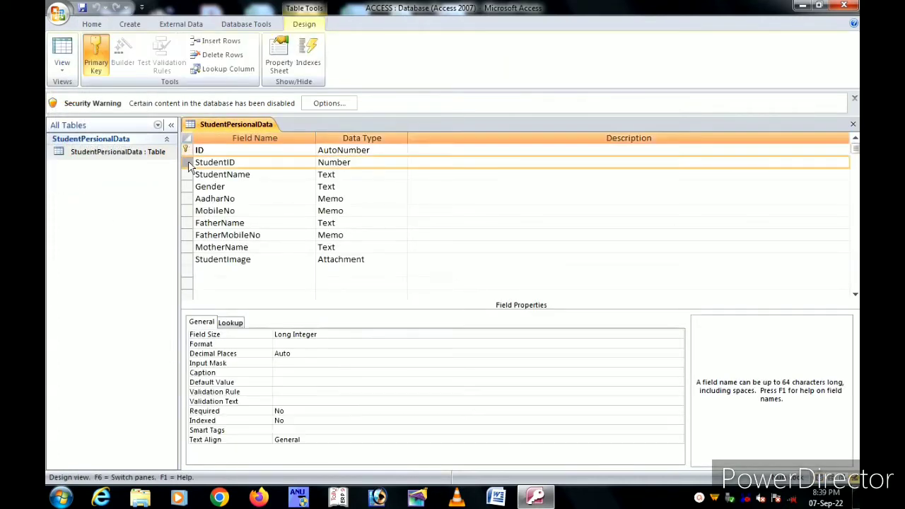
right_click(189, 164)
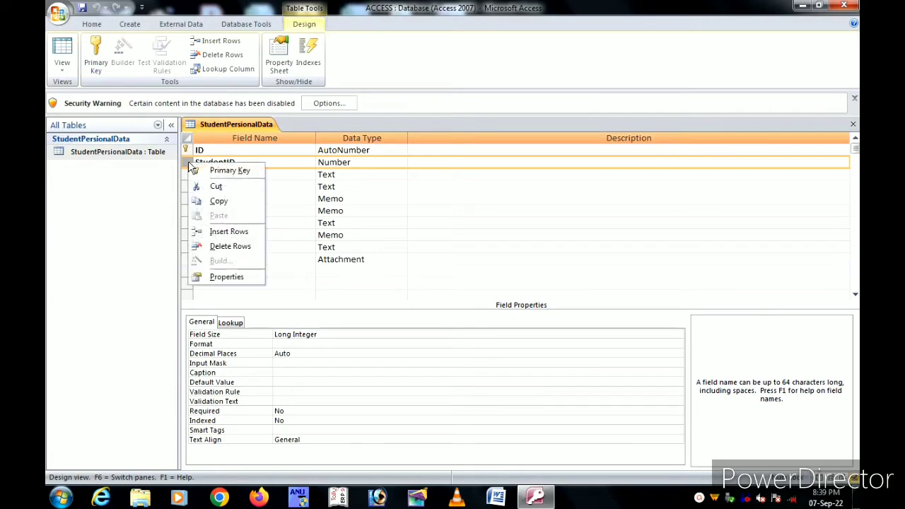
click(225, 246)
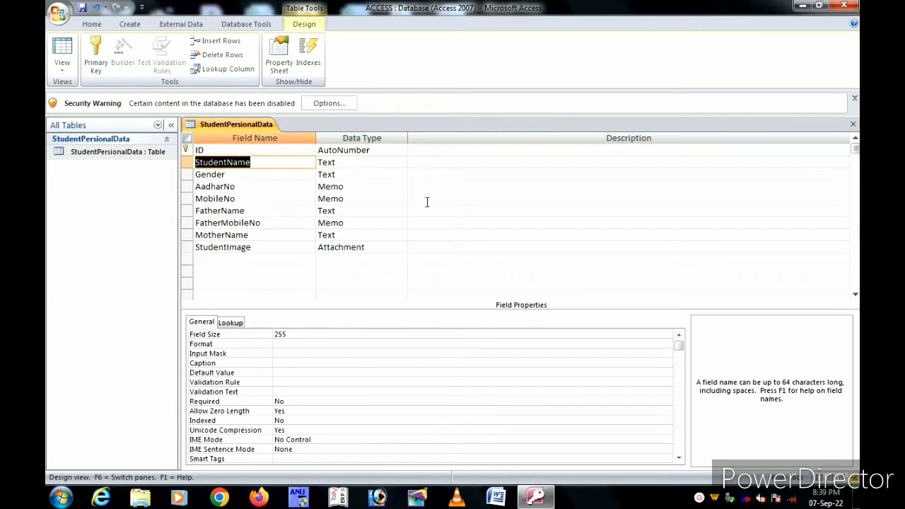
click(221, 150)
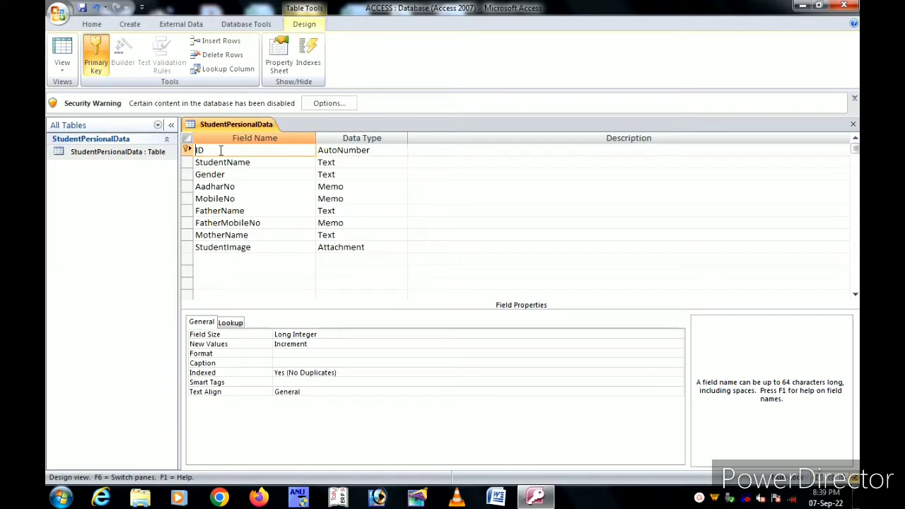
text(Student)
click(852, 125)
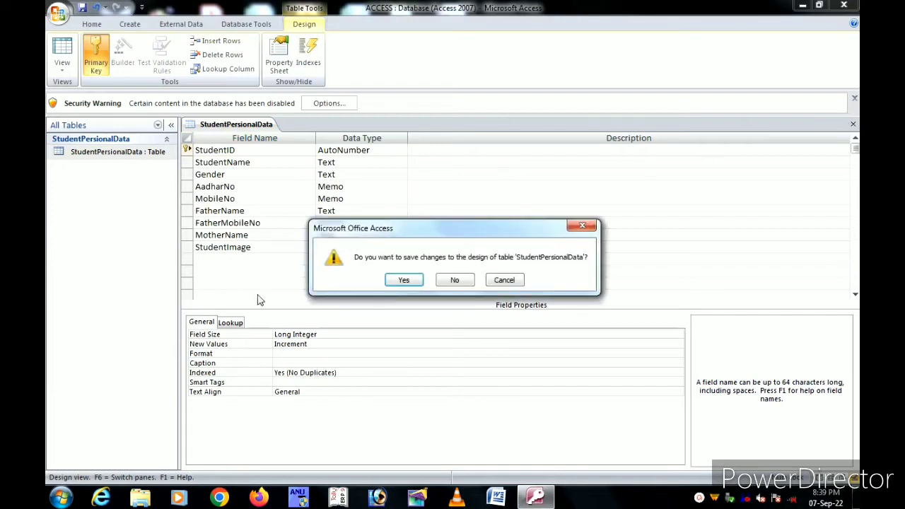
click(408, 279)
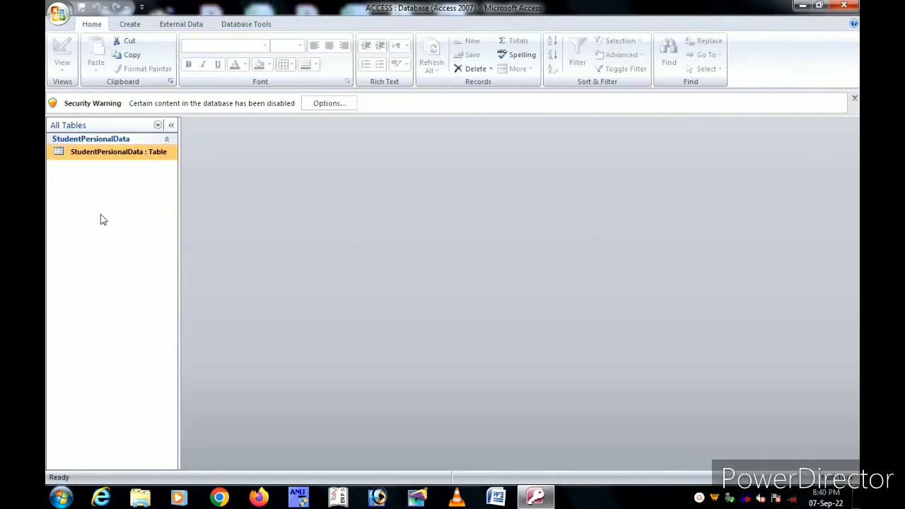
Step: Reopen the StudentPersionalData datasheet and select that table in the Navigation Pane
double_click(97, 156)
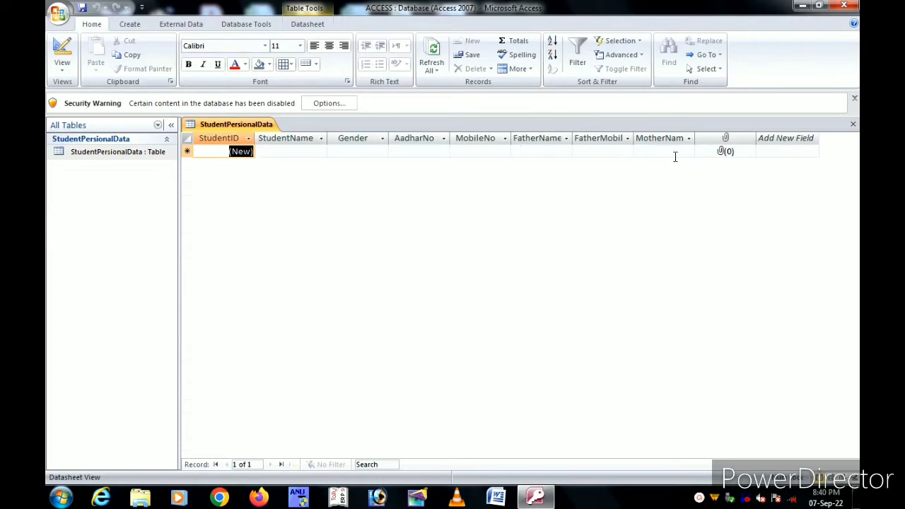
click(83, 157)
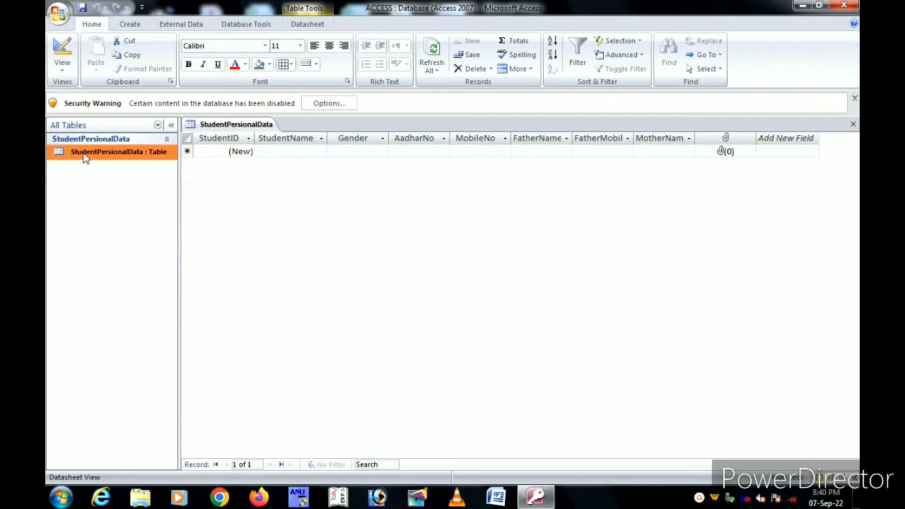
Step: Create an automatic StudentPersionalData form from the table and select both field columns
click(130, 27)
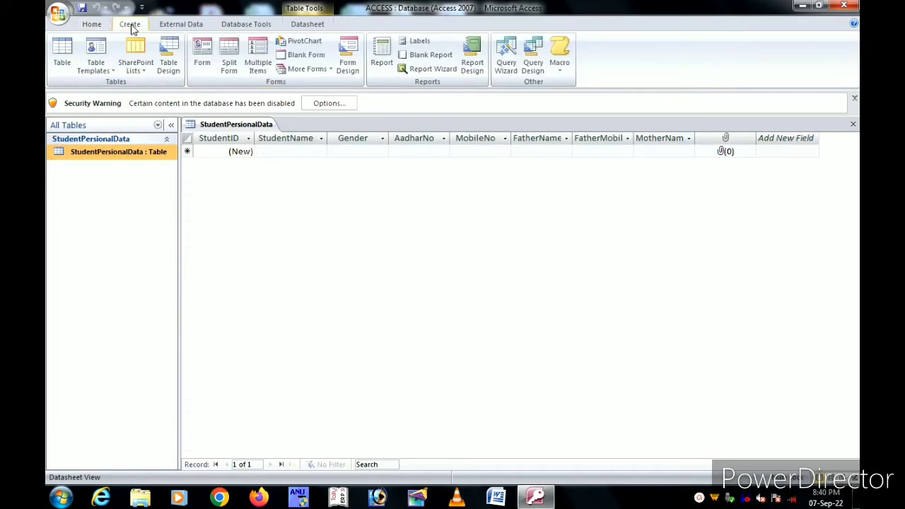
click(203, 57)
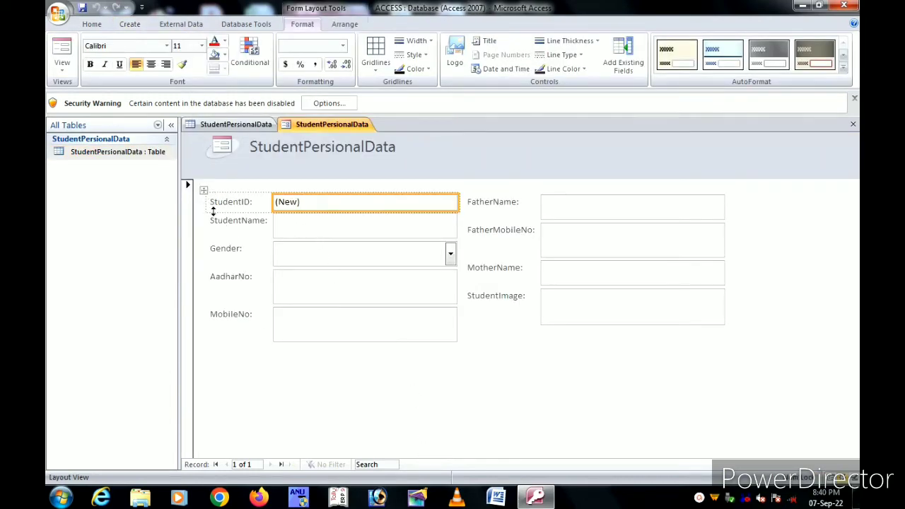
click(204, 191)
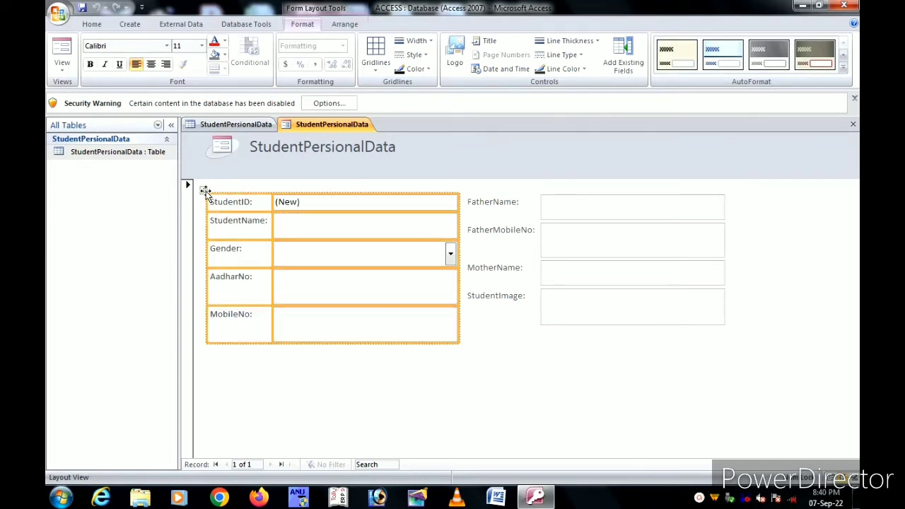
shift+click(498, 204)
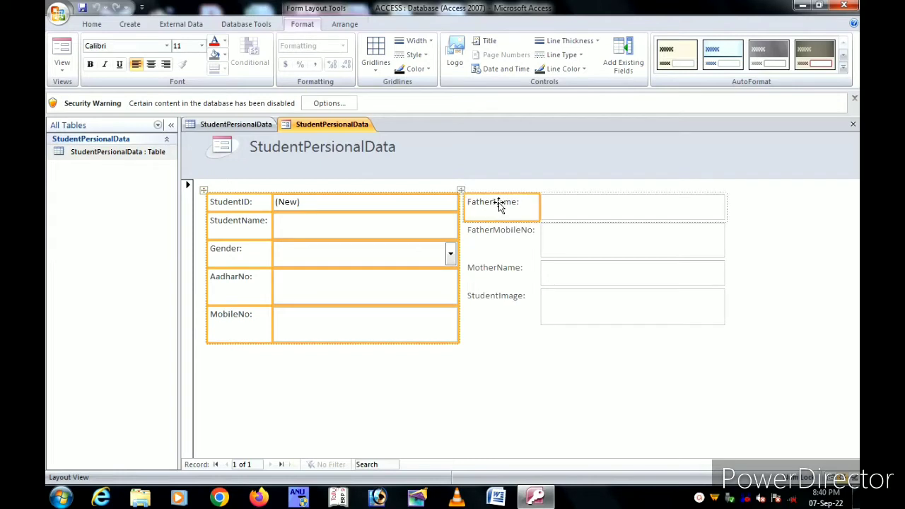
shift+click(461, 191)
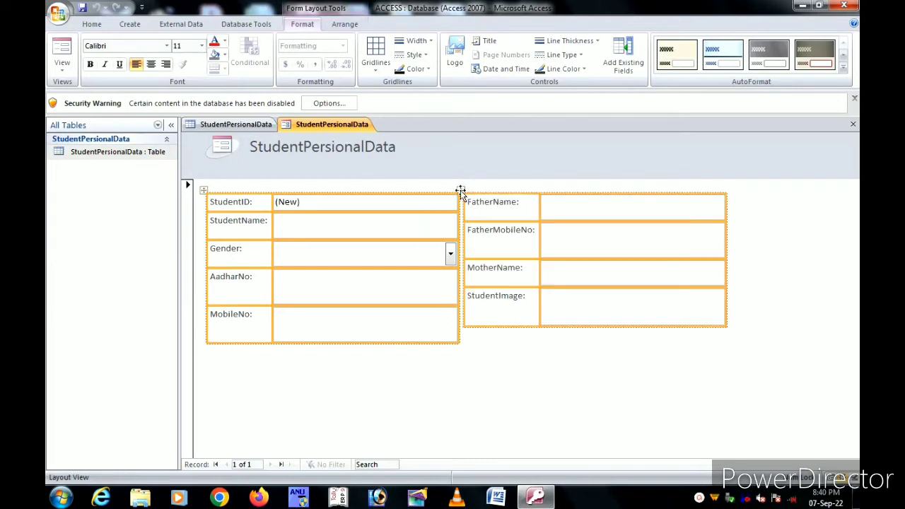
click(344, 24)
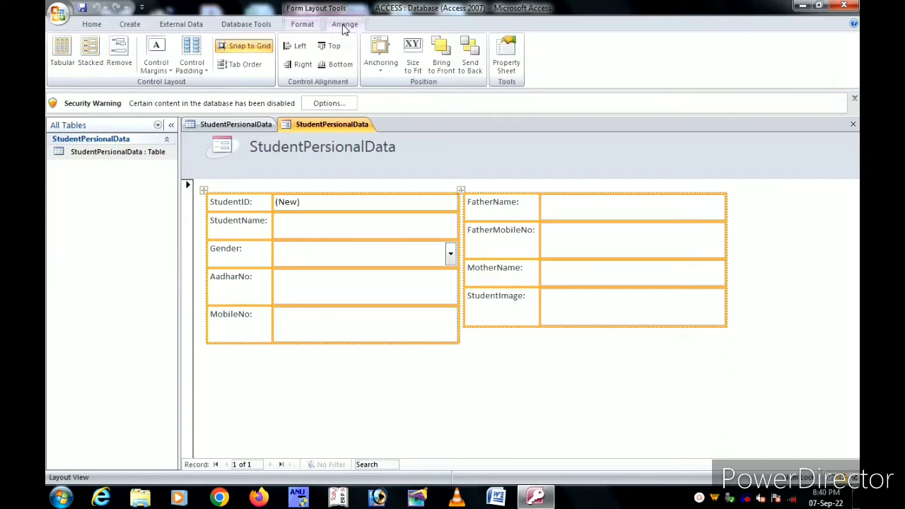
Step: Merge both field columns into one Stacked layout
click(88, 63)
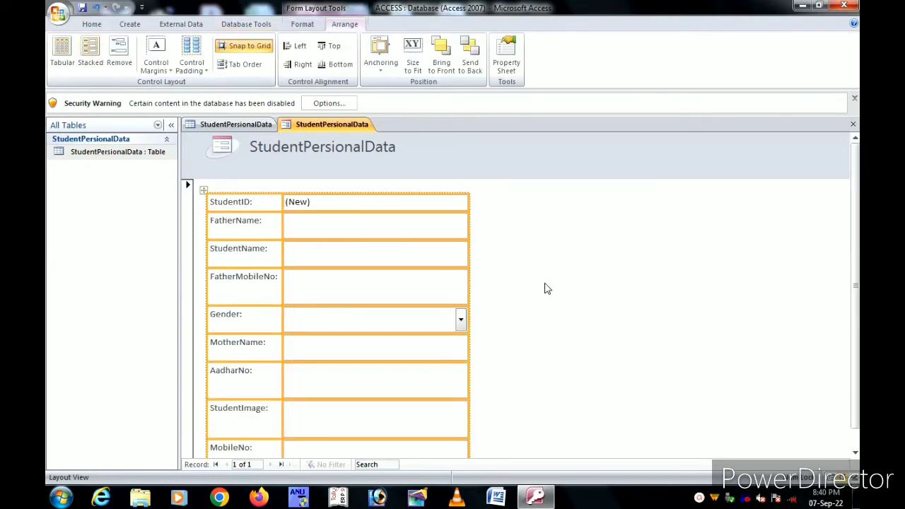
scroll(547, 288, down, 1)
scroll(546, 287, up, 1)
scroll(546, 288, down, 1)
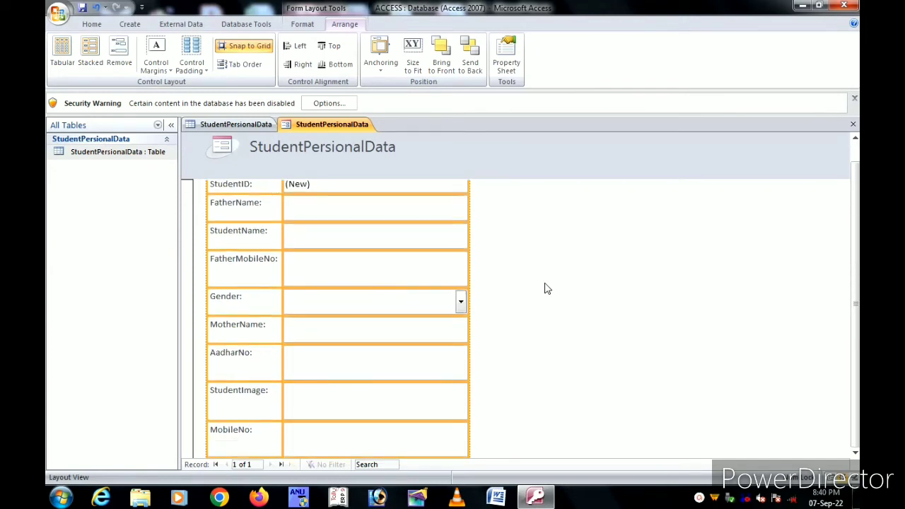
Step: Remove the StudentImage label and box from the layout and move them to the top right
click(251, 399)
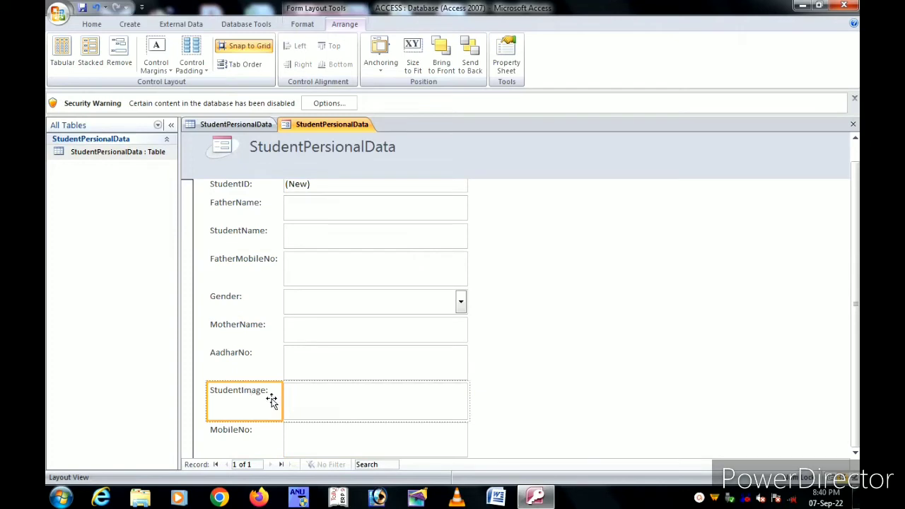
ctrl+click(322, 400)
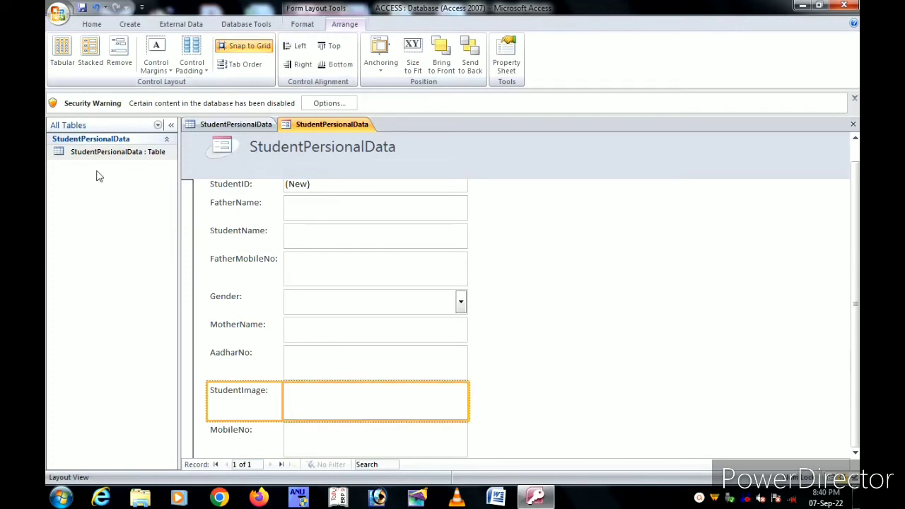
click(119, 53)
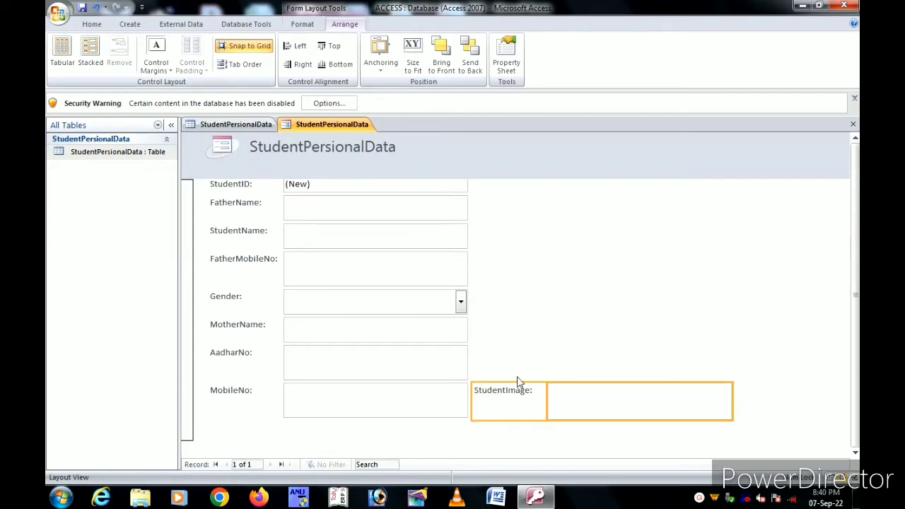
drag(516, 400, 543, 206)
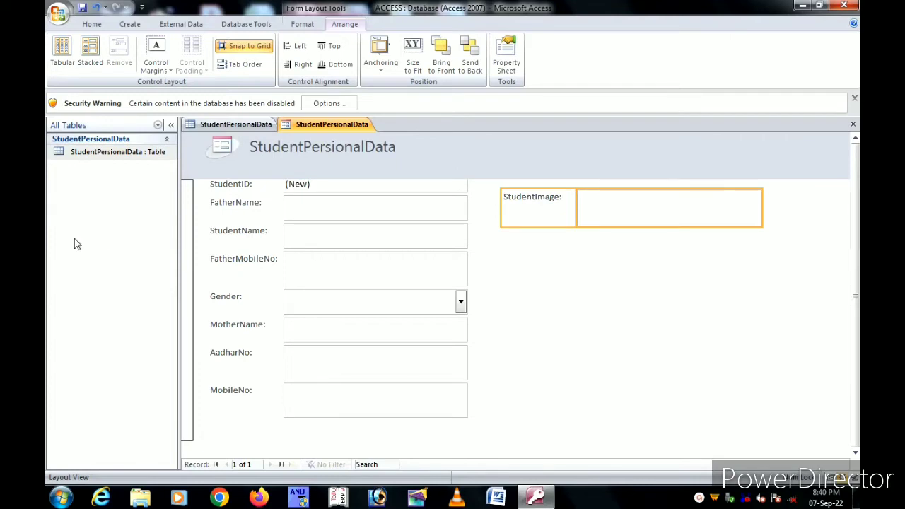
Step: Move StudentName, Gender, AadharNo and MobileNo up directly under StudentID, above FatherName
click(219, 185)
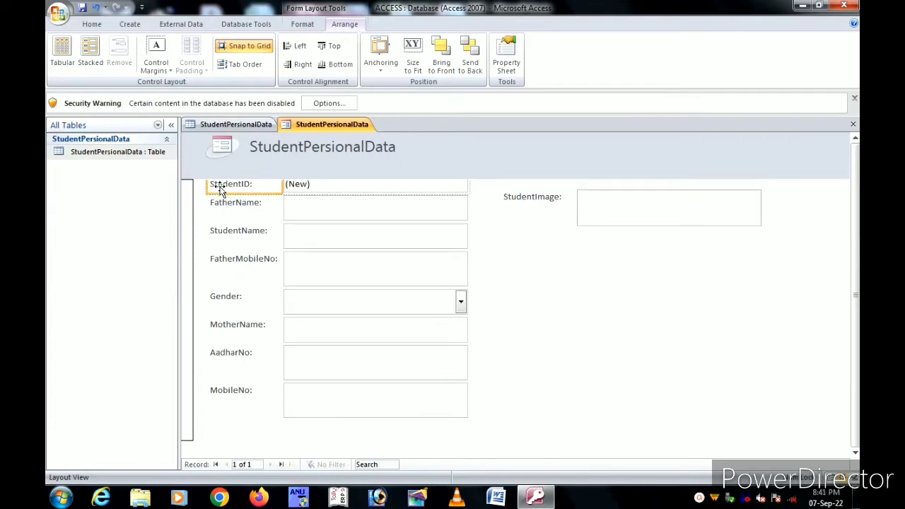
click(233, 233)
drag(232, 210, 232, 206)
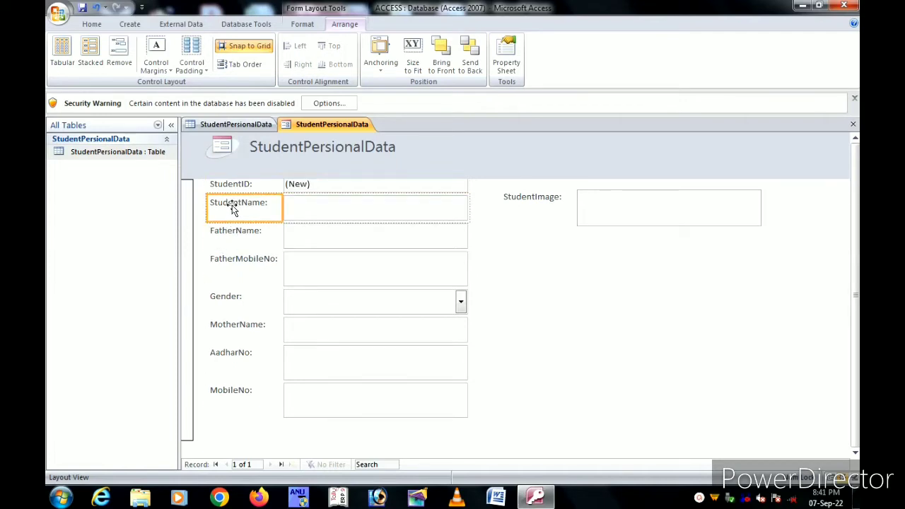
click(226, 299)
drag(225, 297, 228, 231)
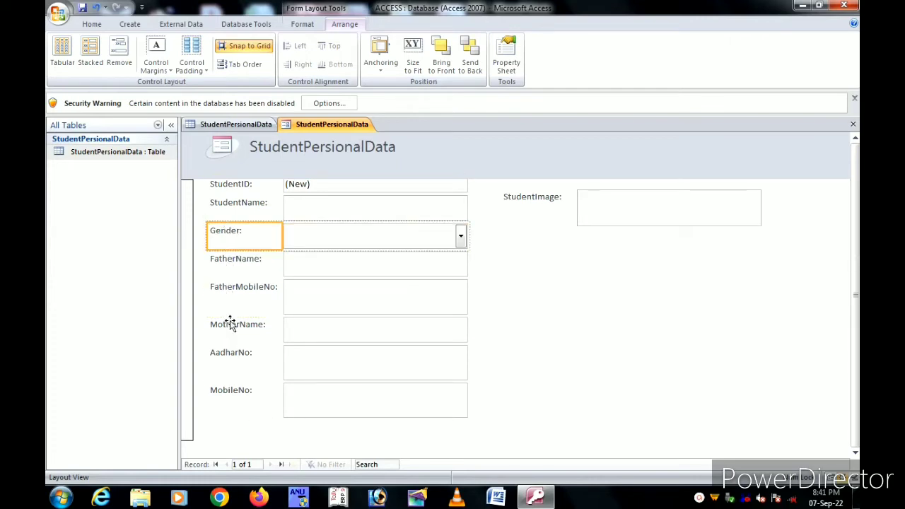
drag(232, 357, 232, 260)
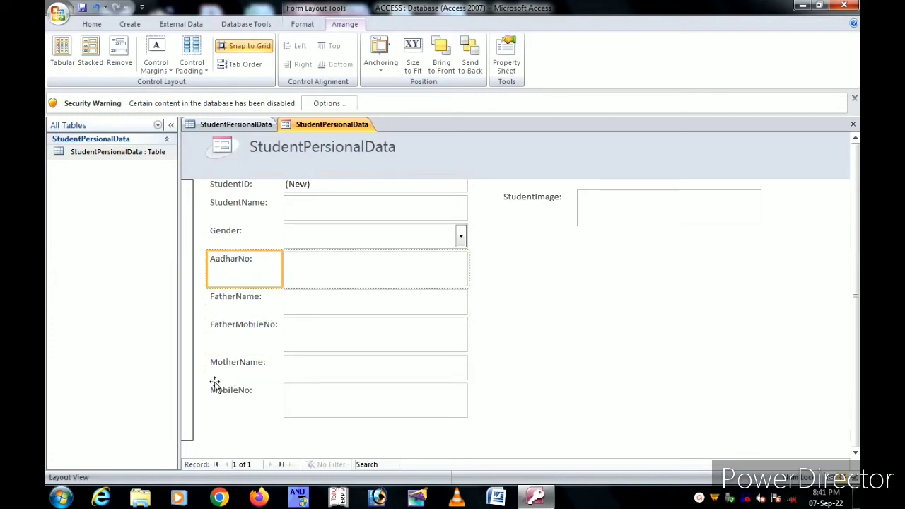
click(221, 398)
drag(222, 358, 224, 288)
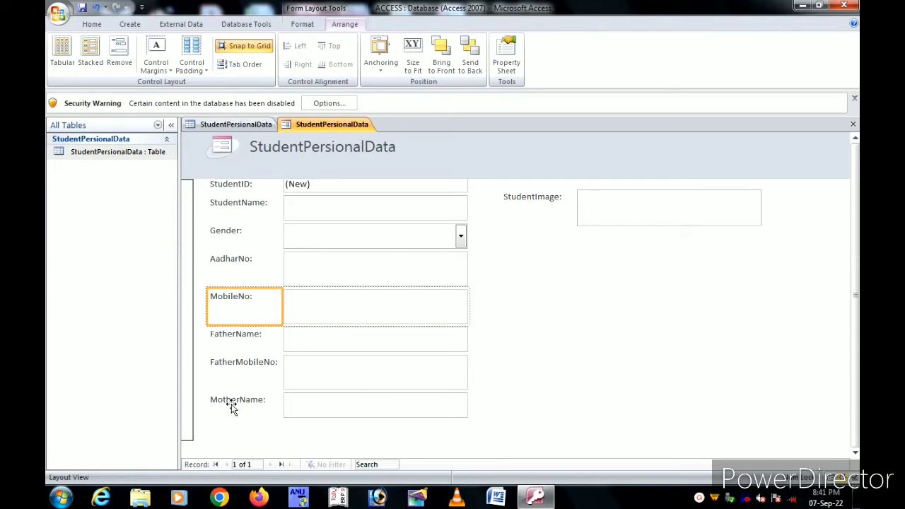
click(515, 326)
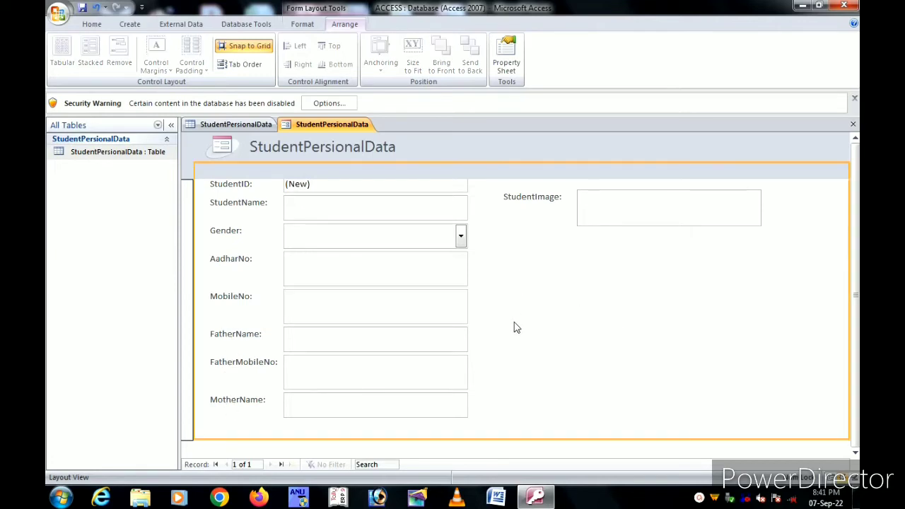
Step: Place the StudentImage picture box beneath its label and resize it narrower and taller
scroll(523, 342, up, 1)
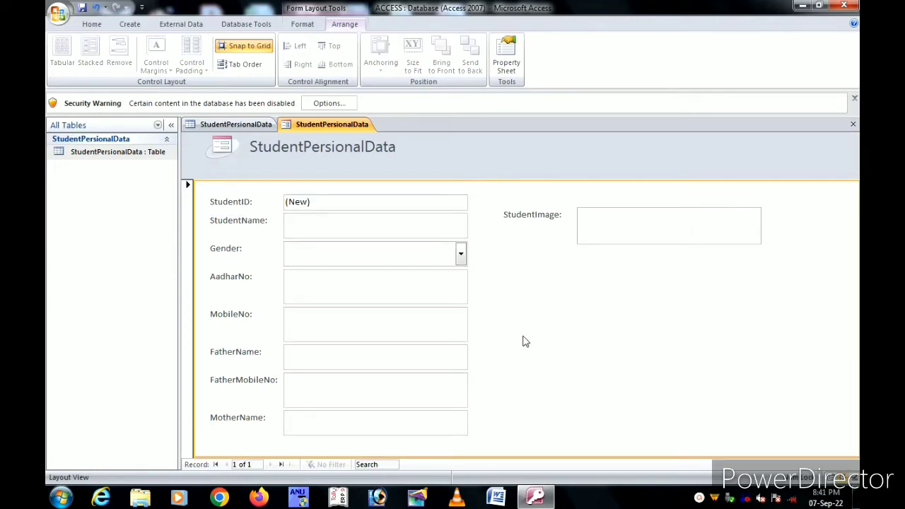
click(536, 220)
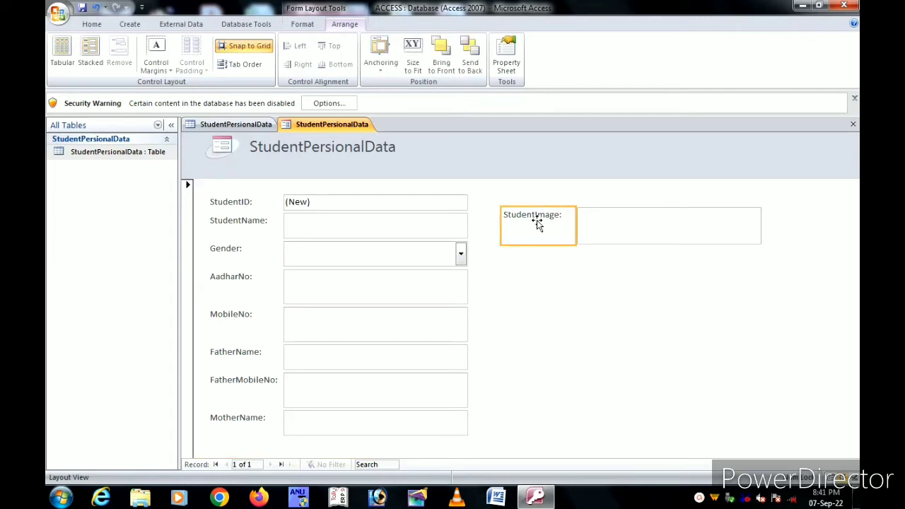
ctrl+click(614, 232)
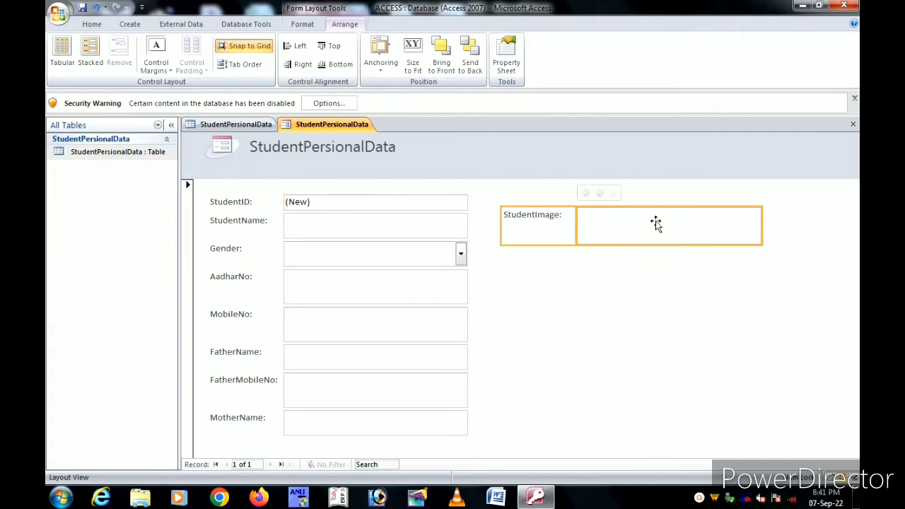
click(668, 262)
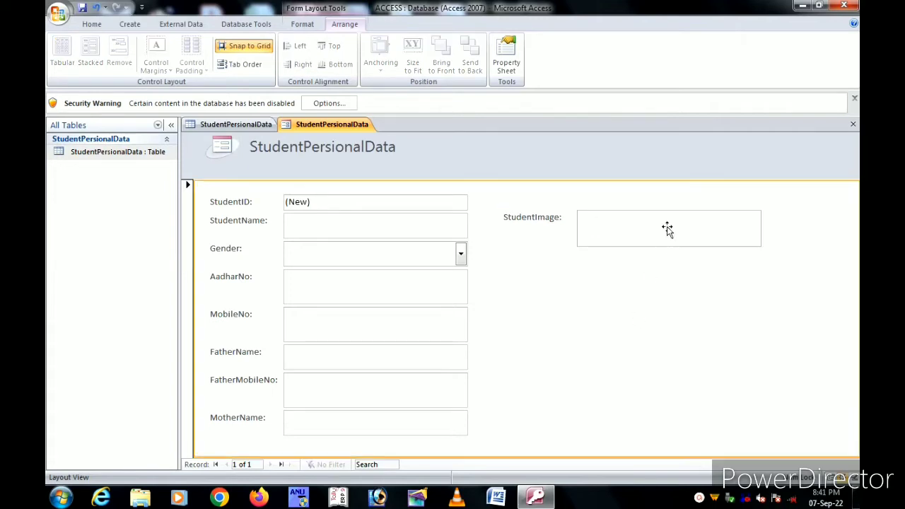
drag(667, 228, 592, 248)
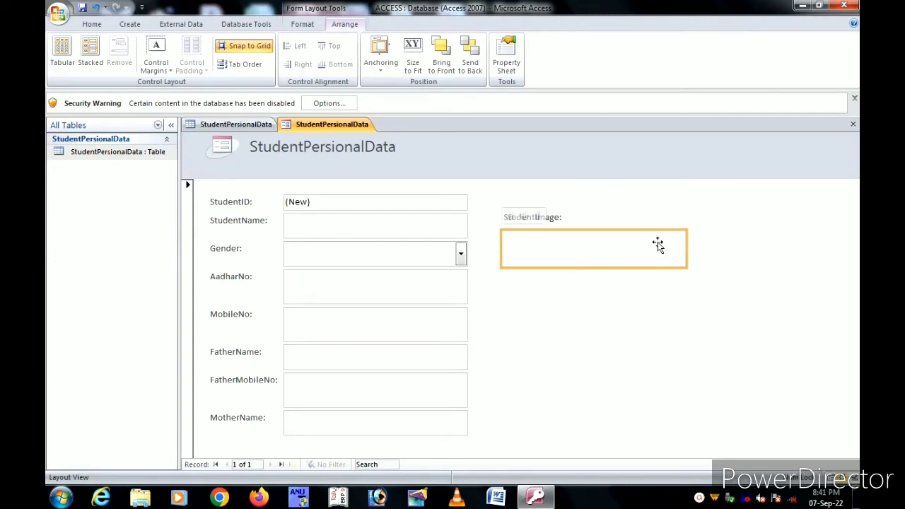
drag(685, 243, 572, 234)
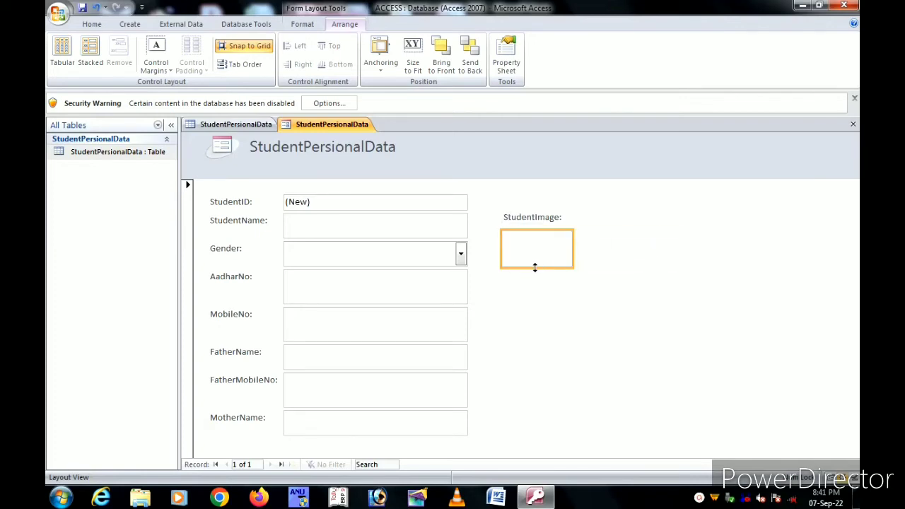
drag(535, 268, 534, 301)
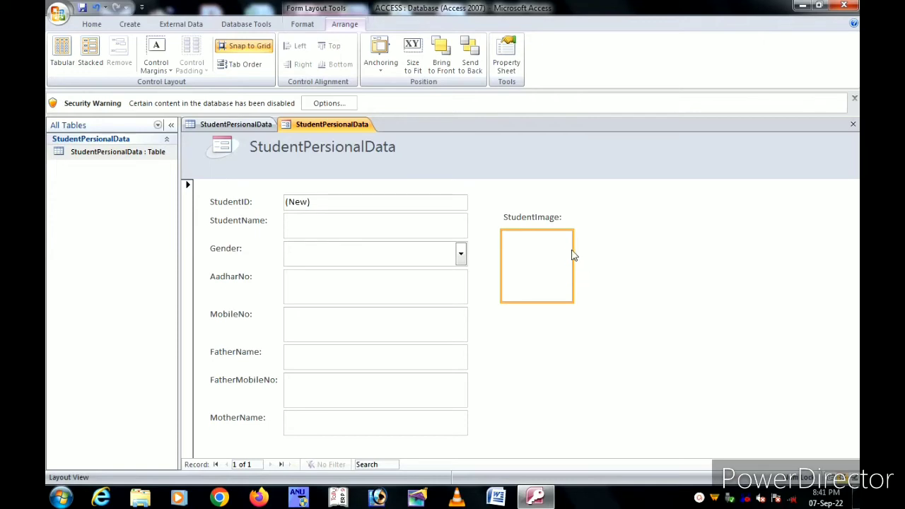
drag(571, 259, 583, 259)
Step: Shrink the StudentImage label's height so it sits just above the picture box
click(543, 217)
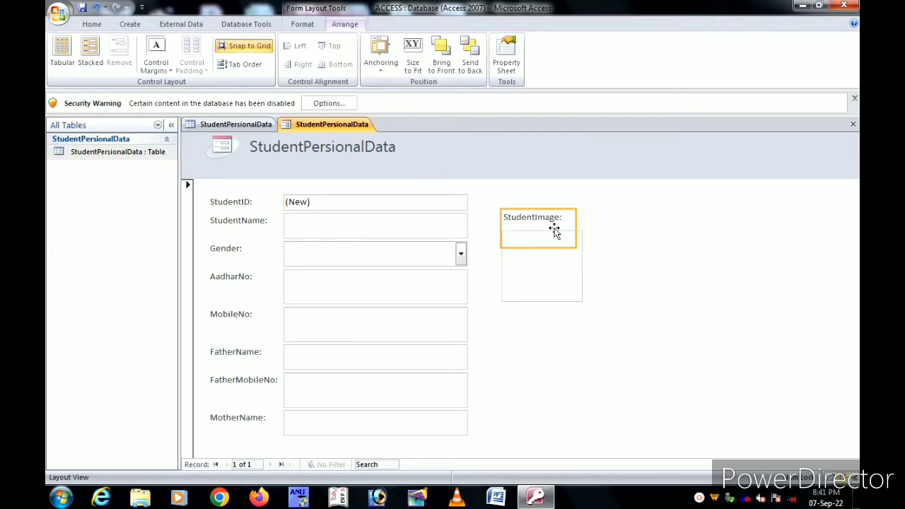
drag(539, 246, 582, 221)
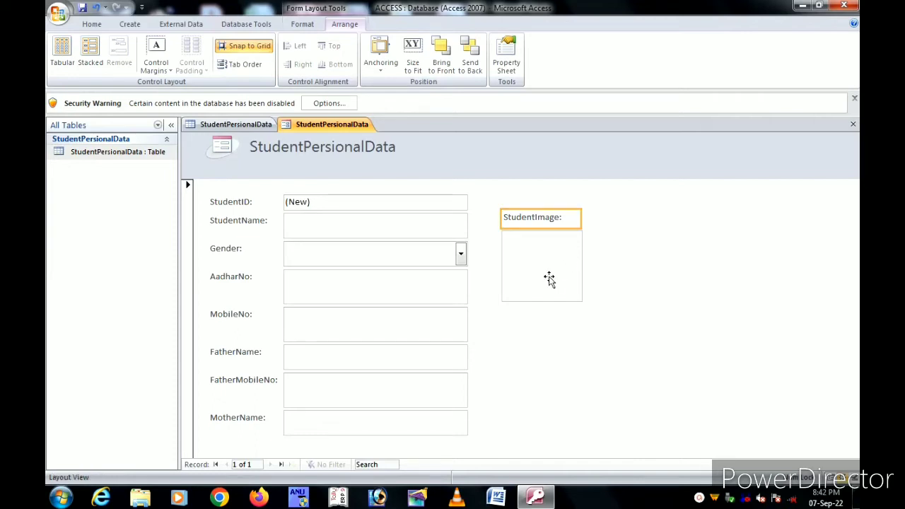
click(542, 274)
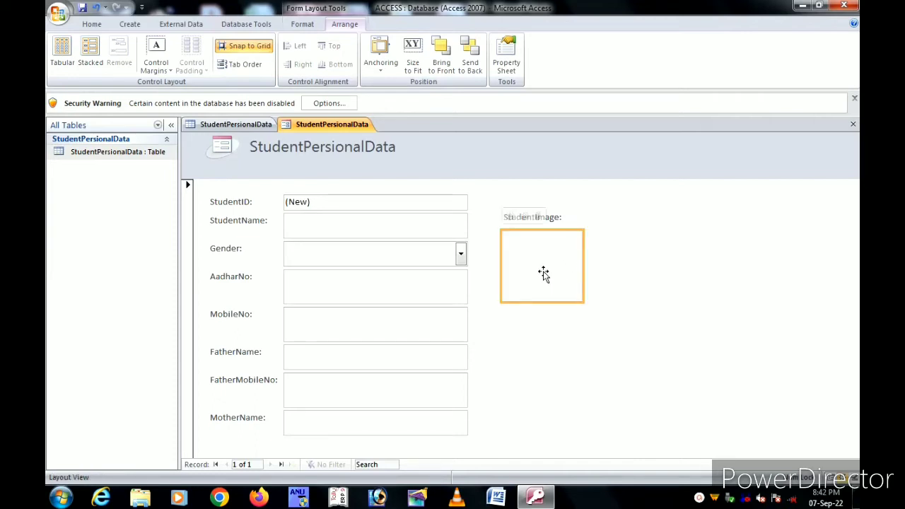
click(685, 283)
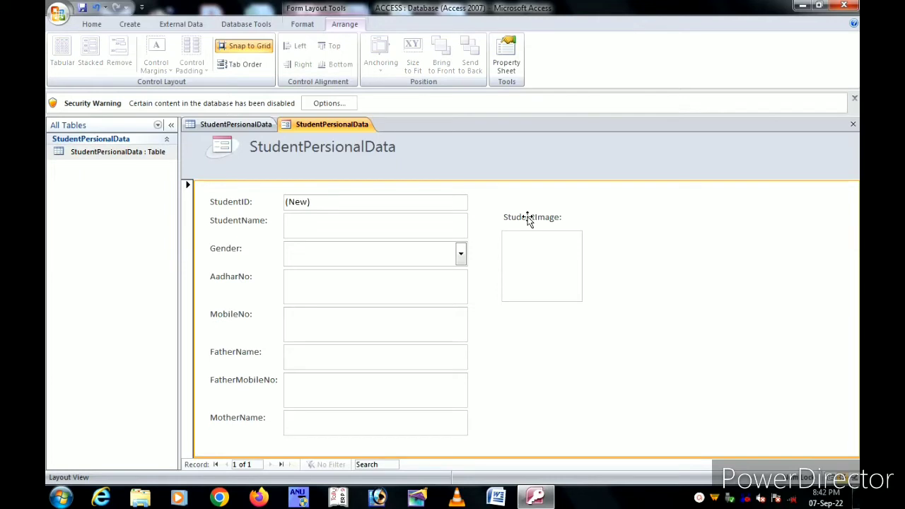
click(225, 204)
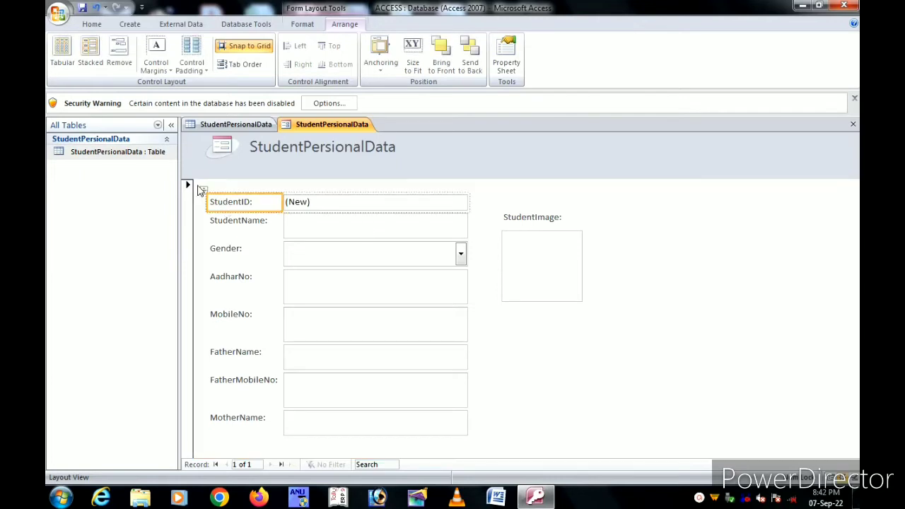
Step: Set the stacked layout's row Height to 0.4" in the Property Sheet
click(203, 191)
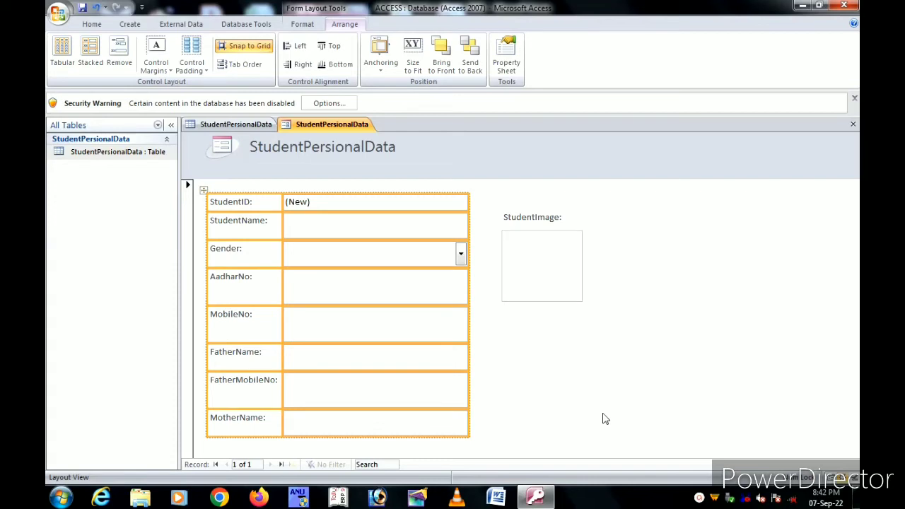
key(F4)
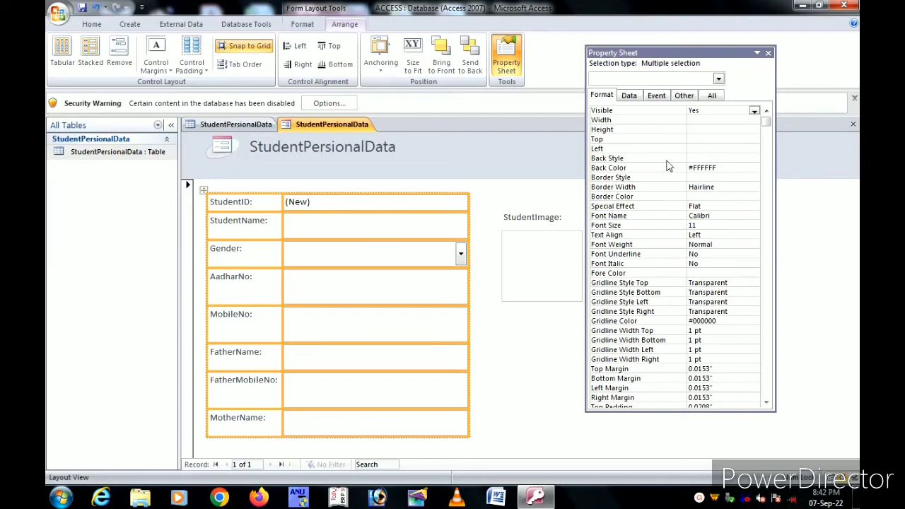
click(699, 130)
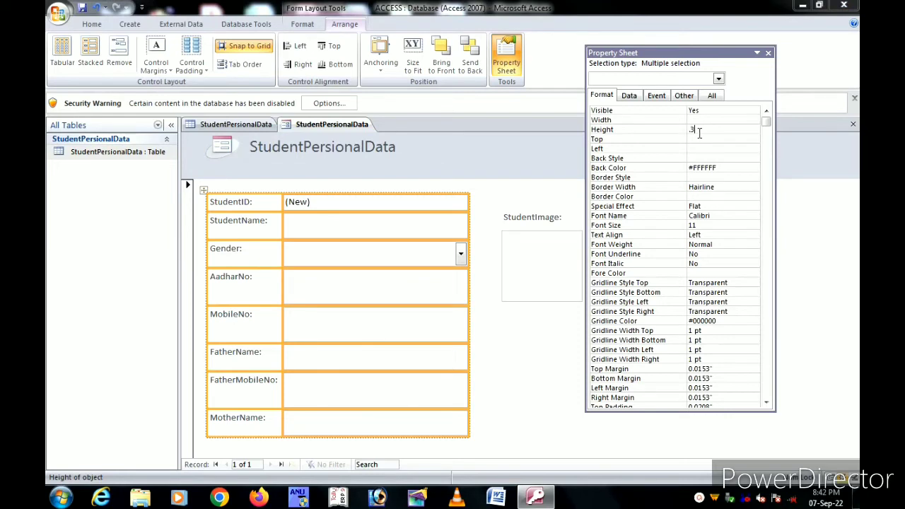
text(.3)
key(Return)
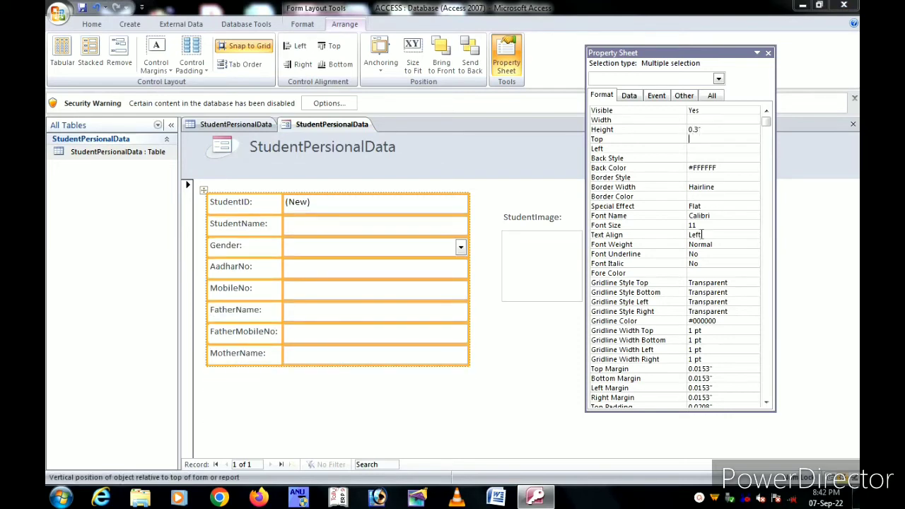
click(711, 134)
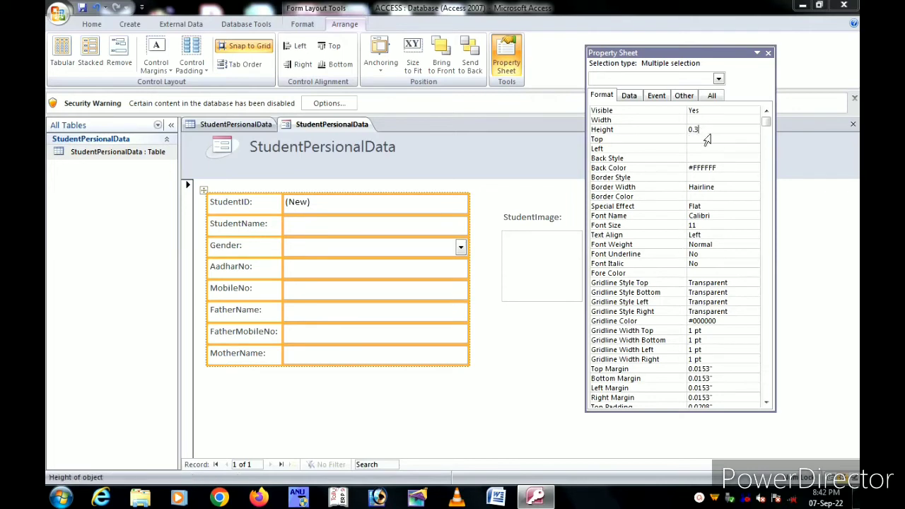
key(Return)
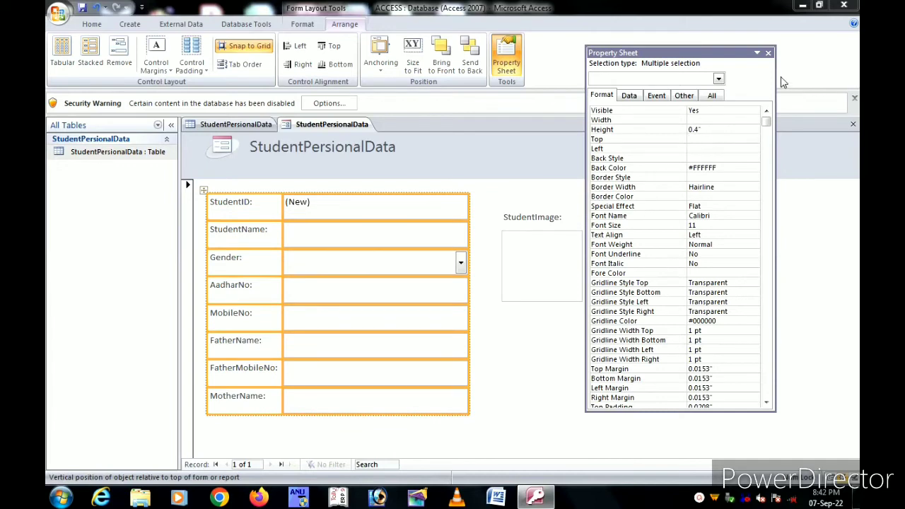
click(768, 53)
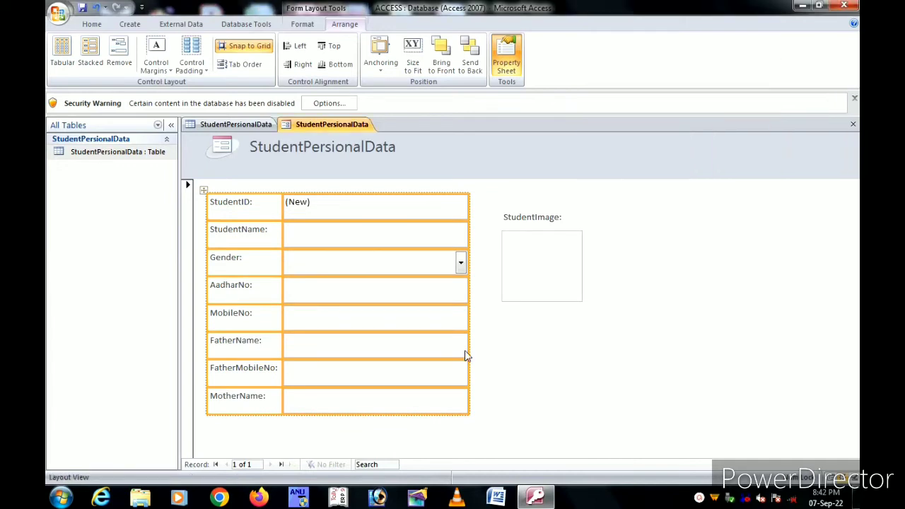
Step: Apply Both gridlines to the whole stacked field layout
click(537, 250)
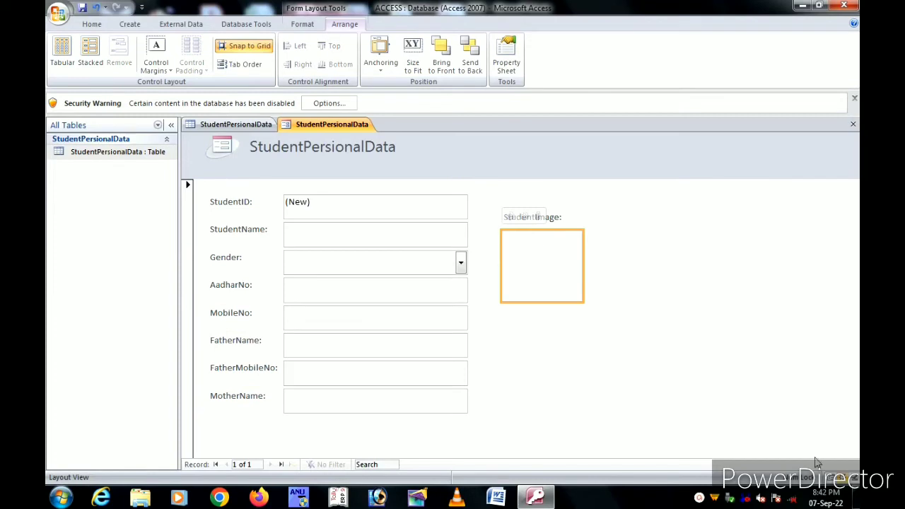
click(239, 200)
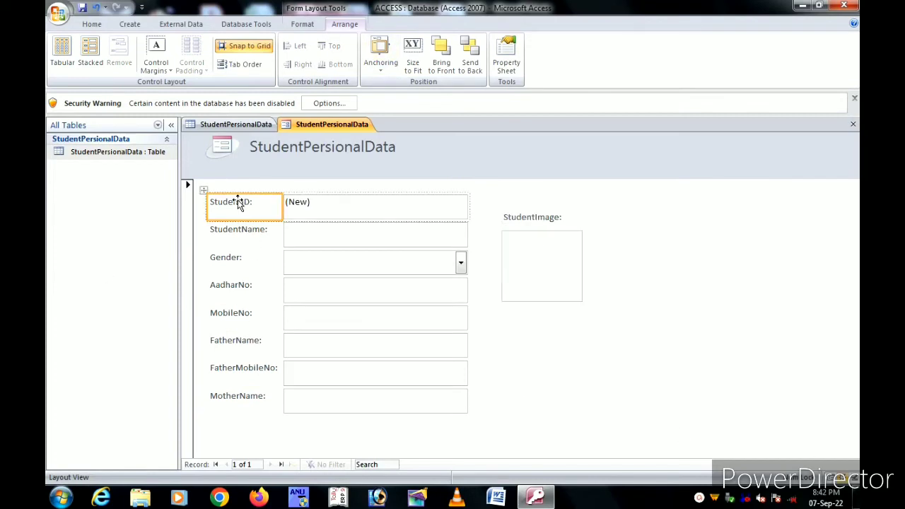
click(203, 192)
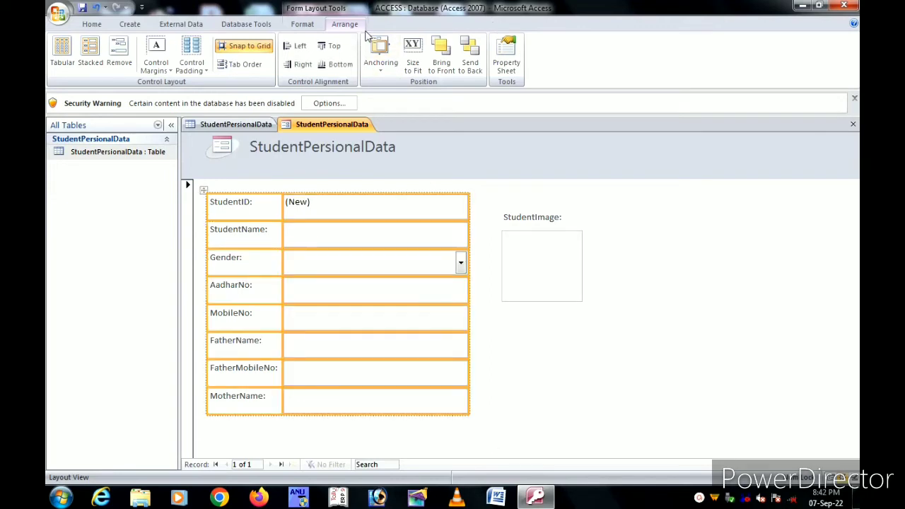
click(302, 26)
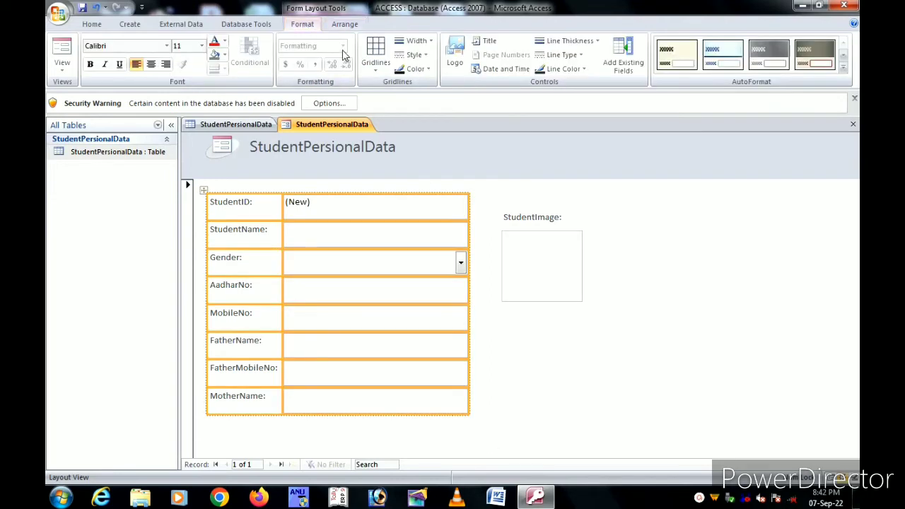
click(376, 64)
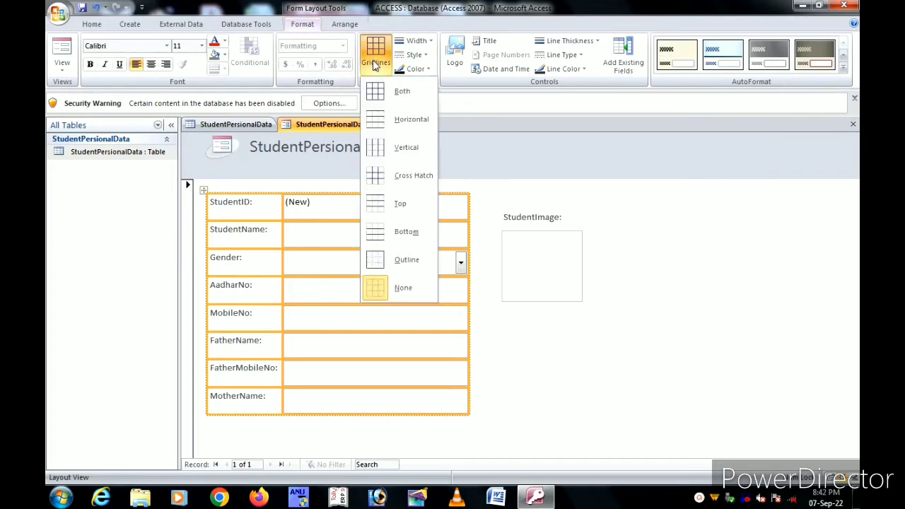
click(400, 93)
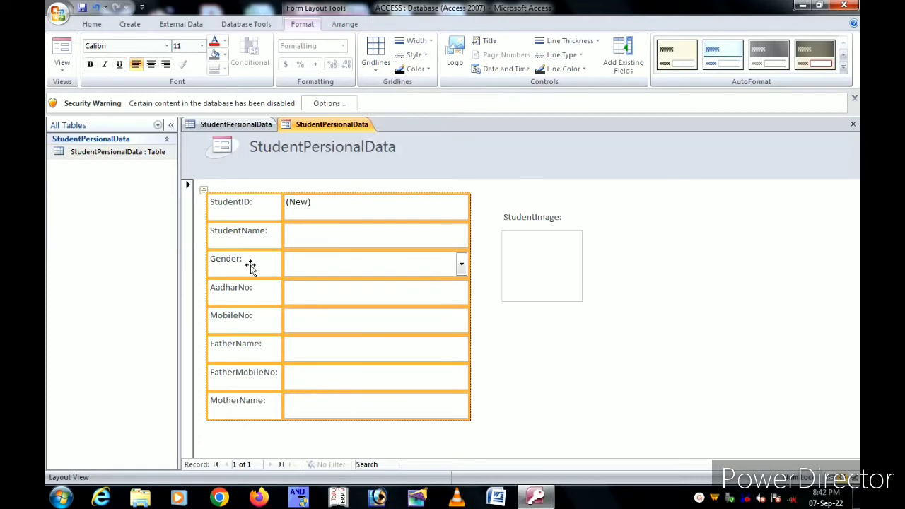
click(366, 401)
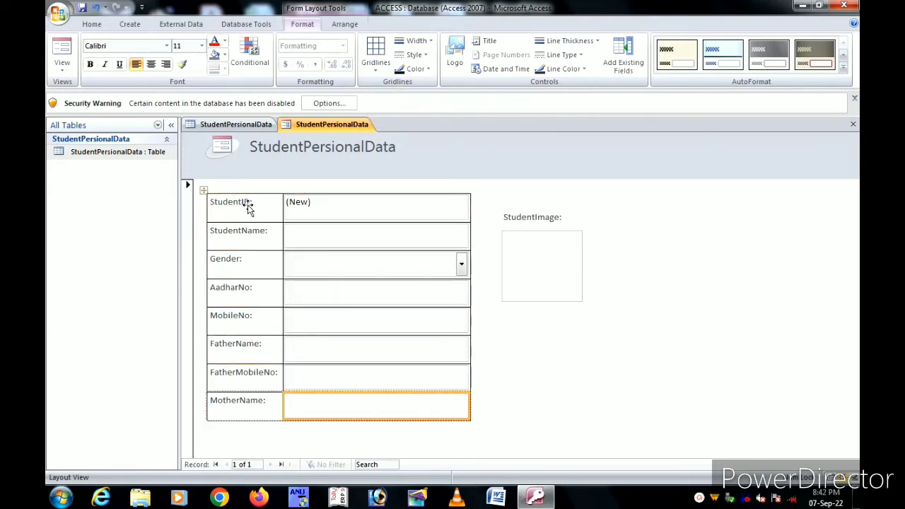
click(204, 191)
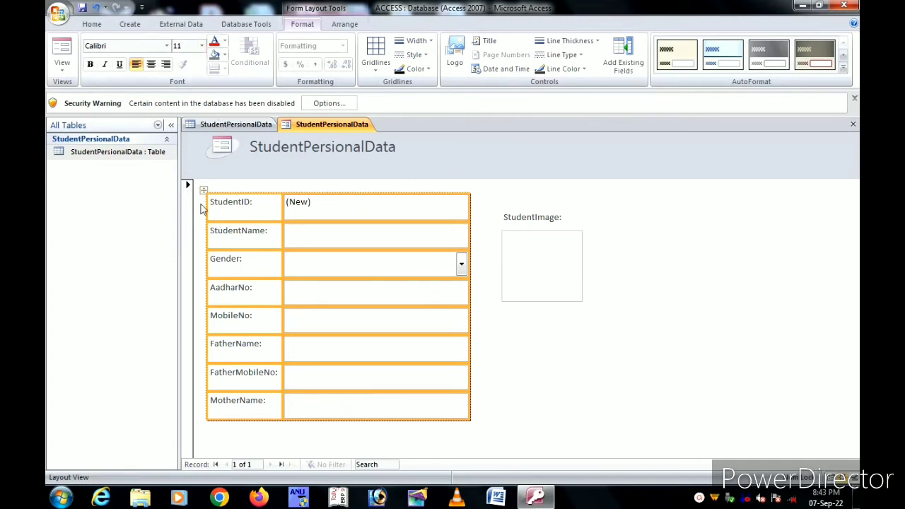
Step: Make the eight field labels, StudentID through MotherName, bold at font size 12
click(573, 351)
click(248, 205)
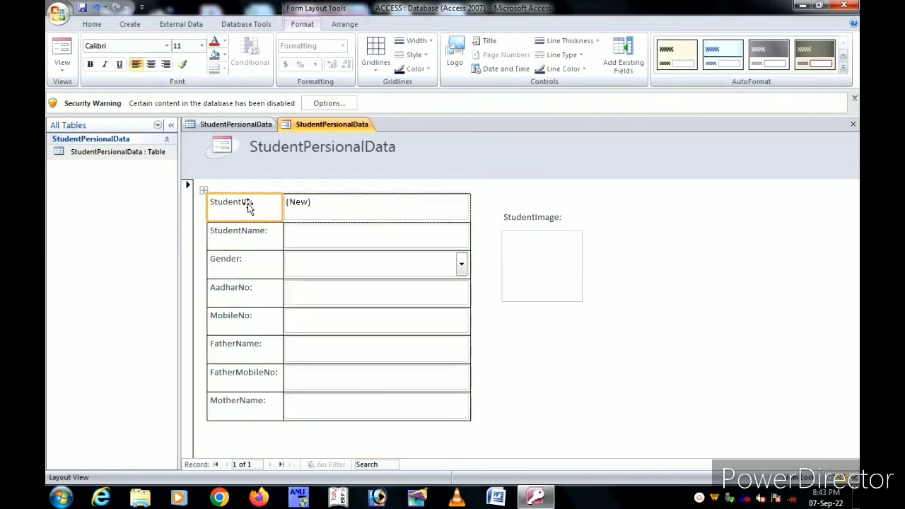
shift+click(247, 232)
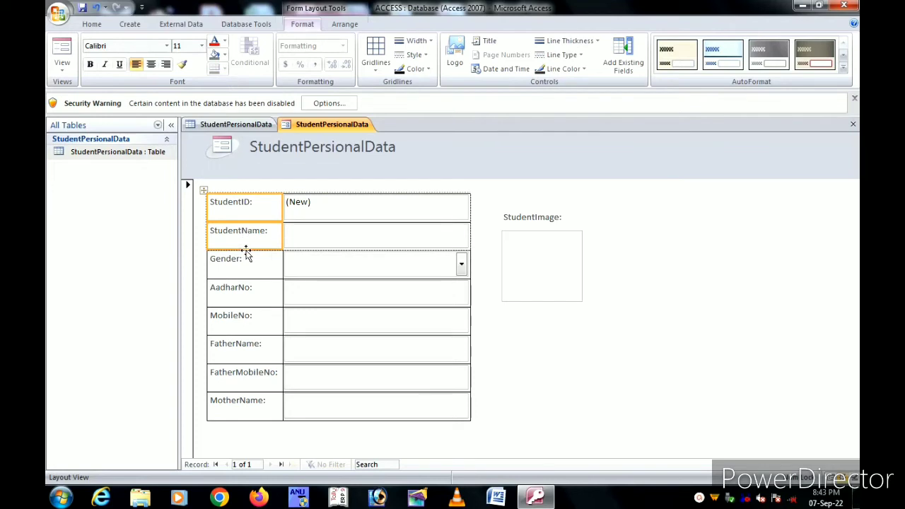
shift+click(245, 268)
shift+click(239, 300)
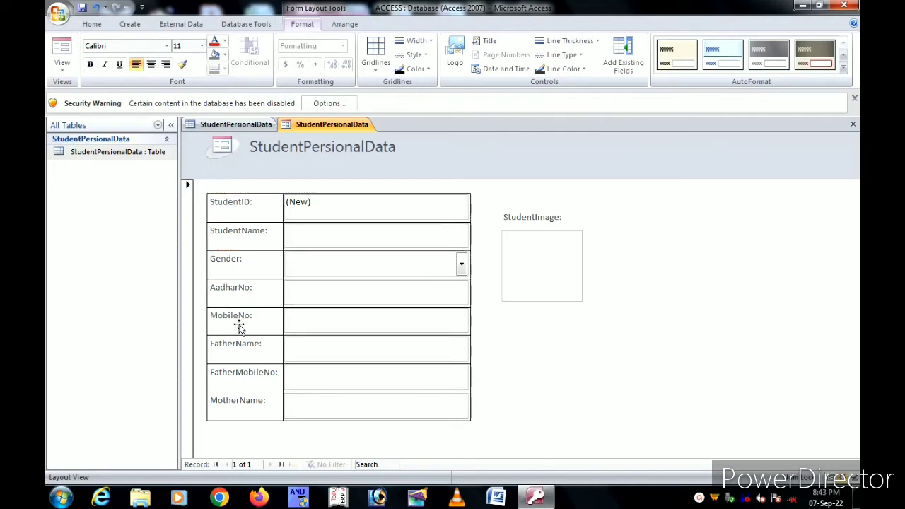
shift+click(238, 322)
shift+click(241, 348)
shift+click(240, 380)
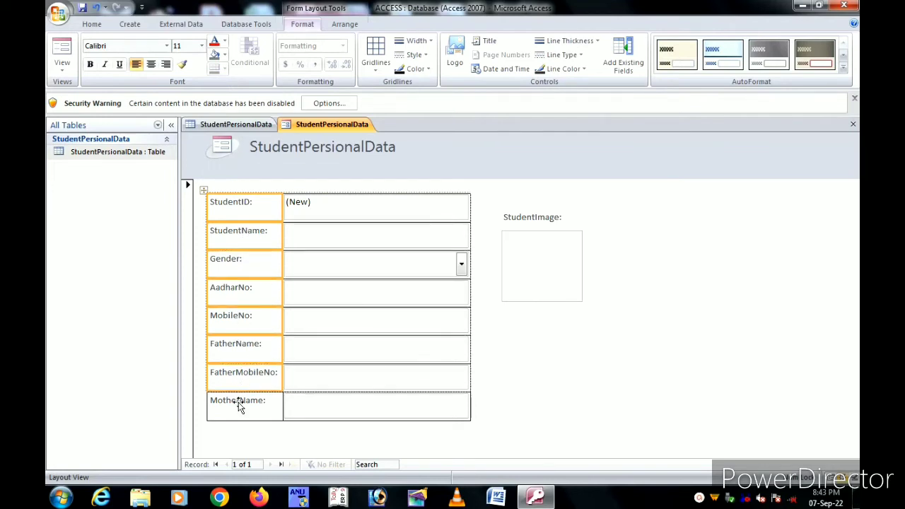
shift+click(239, 407)
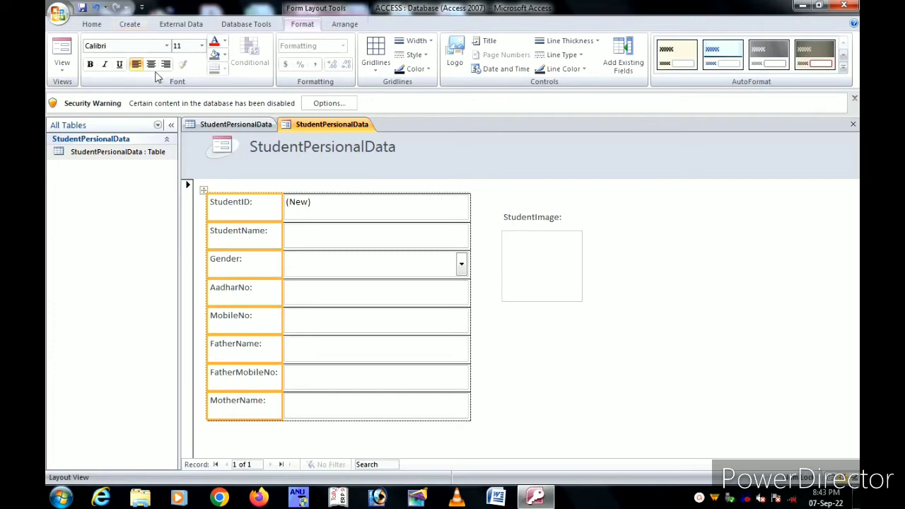
click(90, 64)
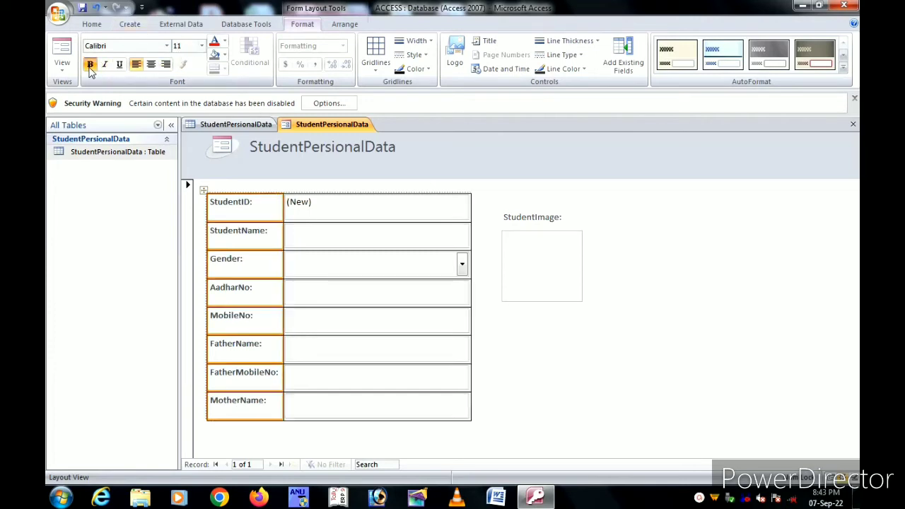
click(201, 45)
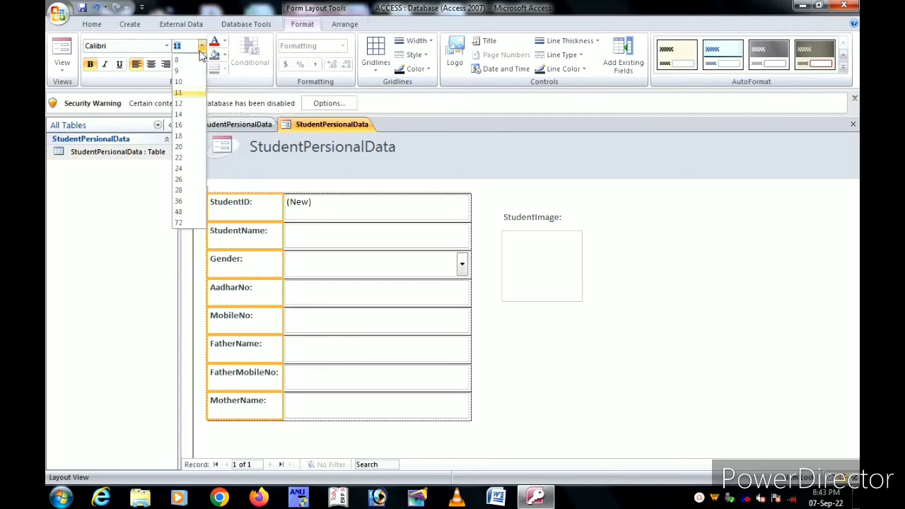
click(188, 104)
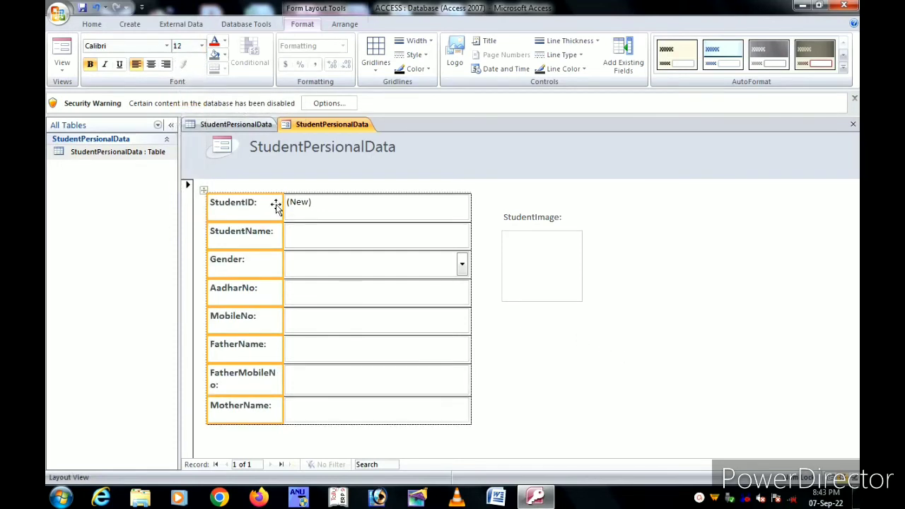
Step: Widen the label column so FatherMobileNo fits on one line
drag(282, 204, 297, 205)
click(602, 339)
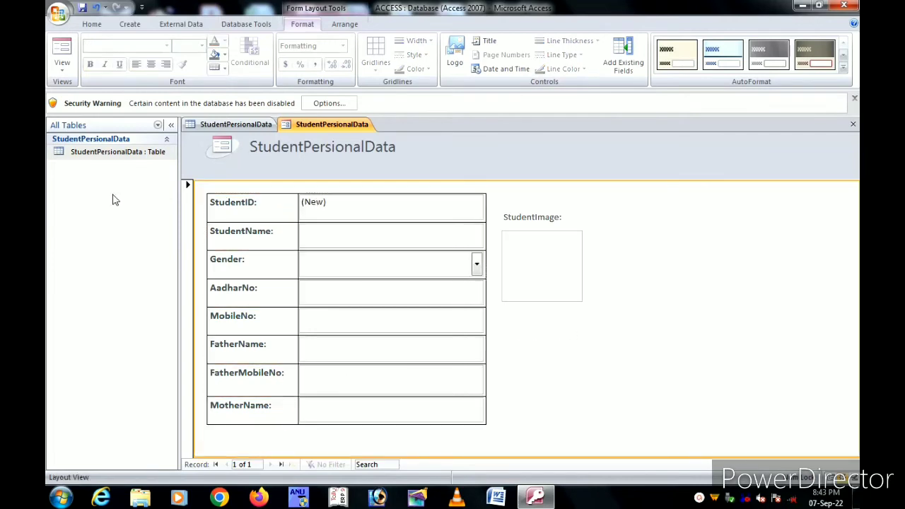
click(216, 203)
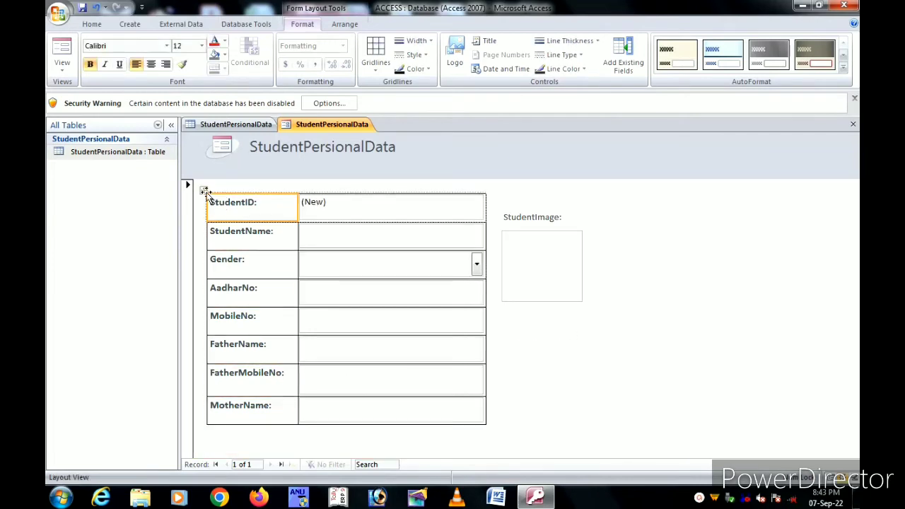
click(205, 192)
click(546, 257)
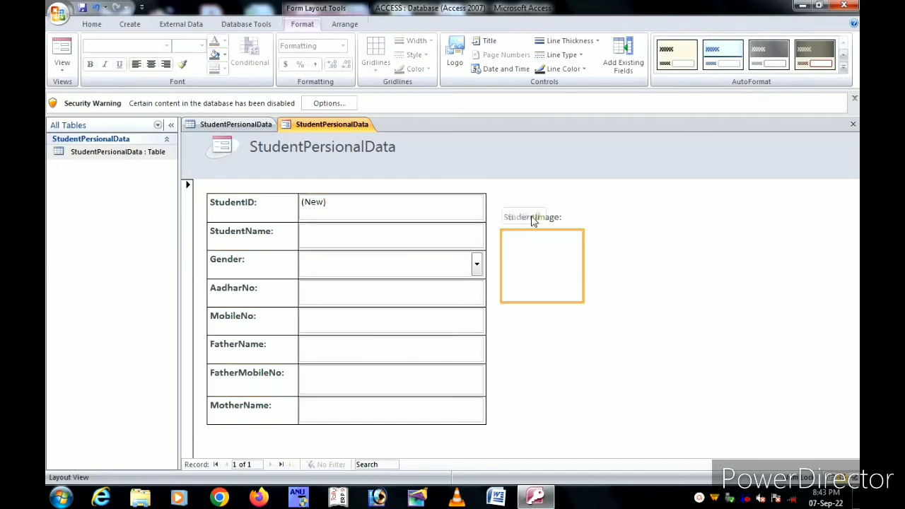
Step: Nudge the StudentImage photo box and label right to align, and make the box slightly taller
double_click(544, 230)
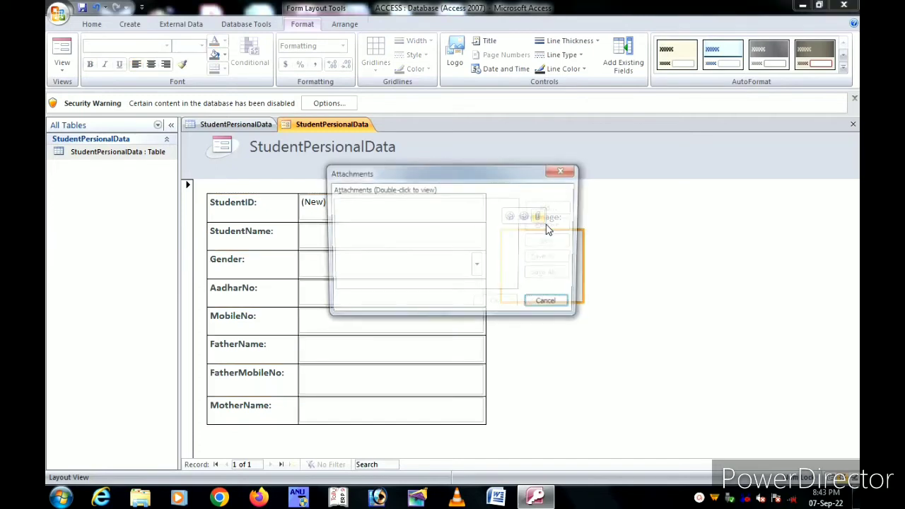
click(565, 172)
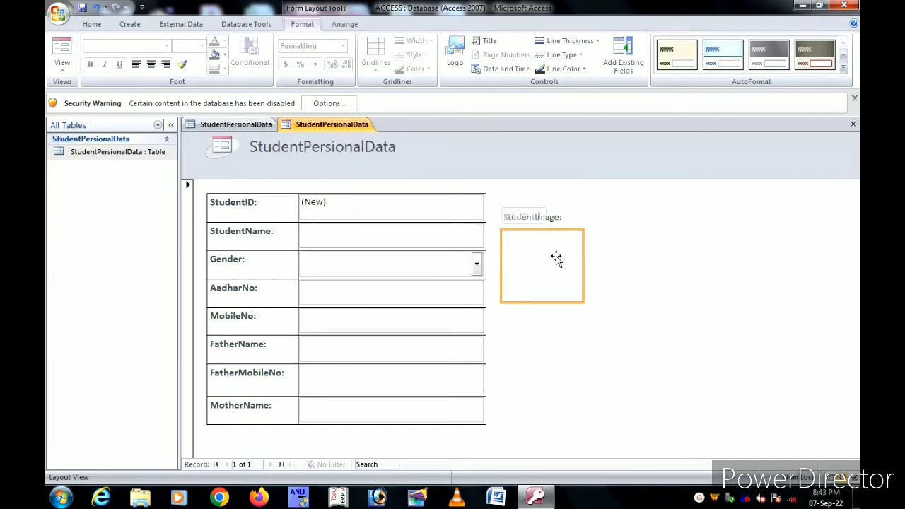
key(Right)
key(Right)
key(Right)
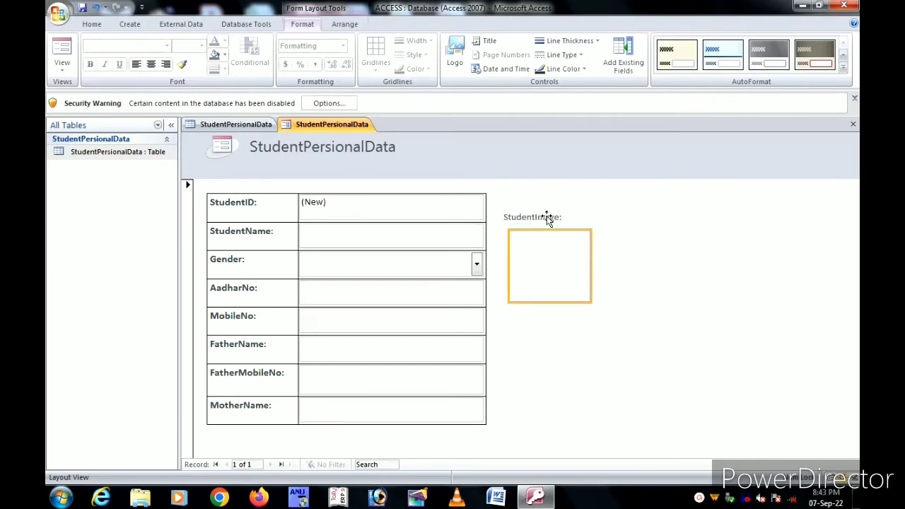
click(547, 217)
key(Right)
key(Right)
key(Right)
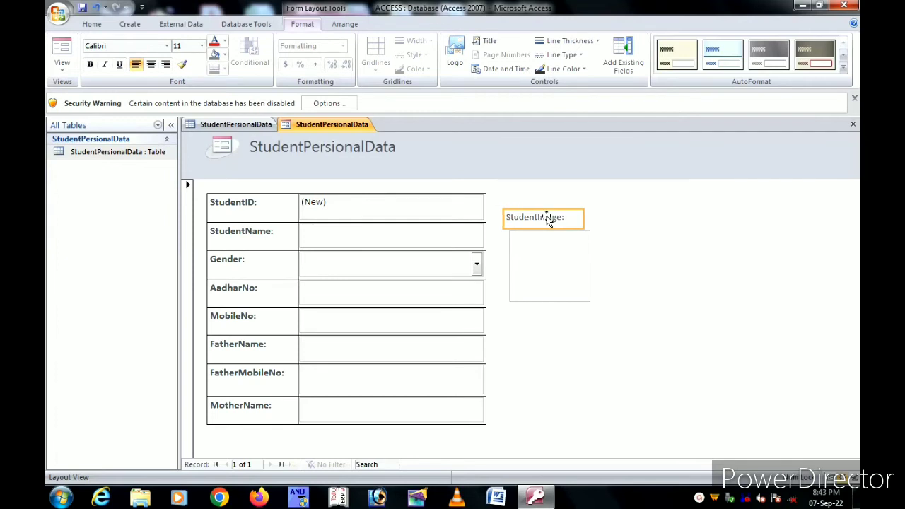
key(Right)
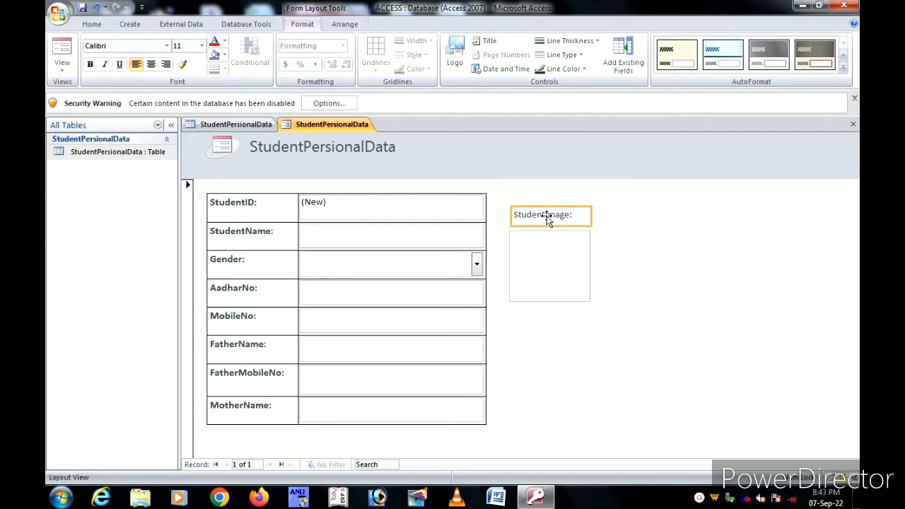
click(560, 275)
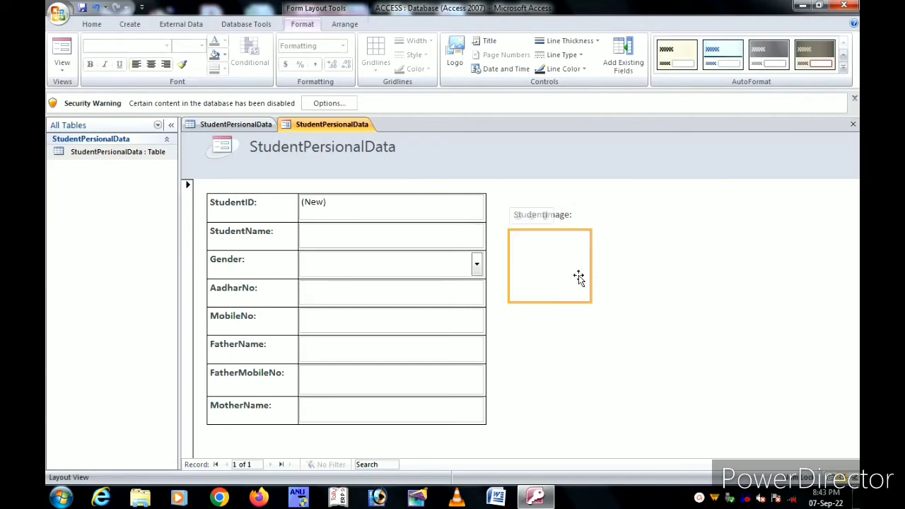
drag(555, 302, 554, 308)
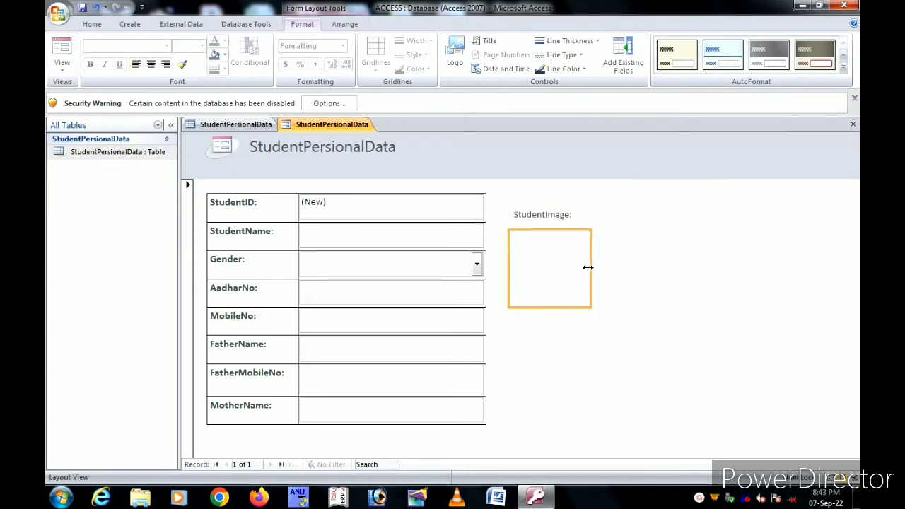
click(675, 308)
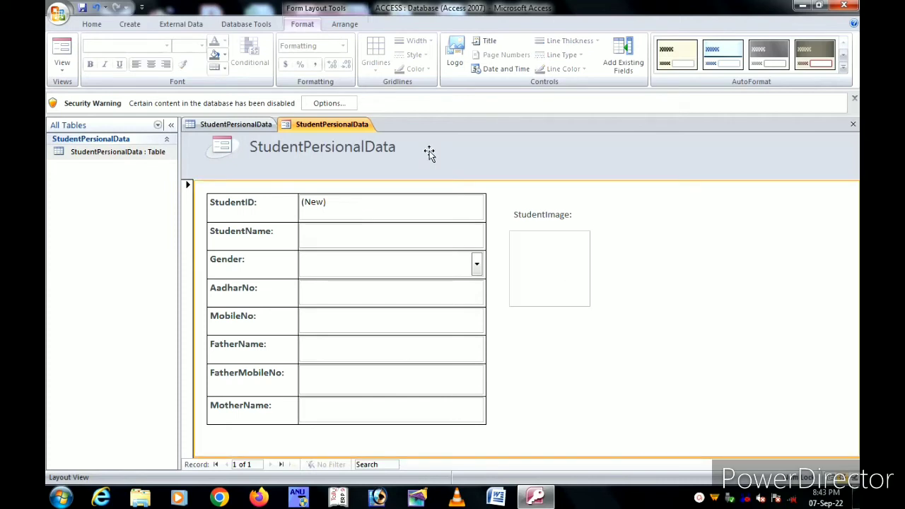
Step: Switch the form to Design View and enlarge the Form Header section
click(65, 69)
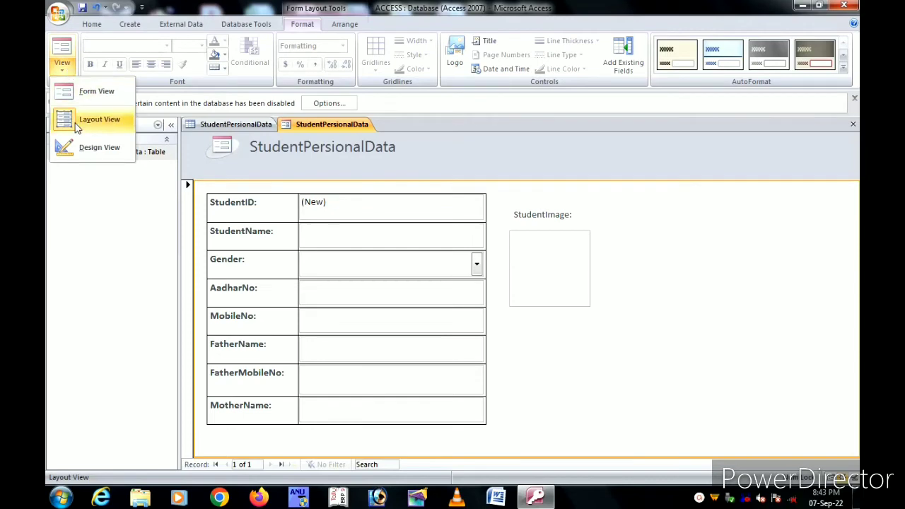
click(83, 147)
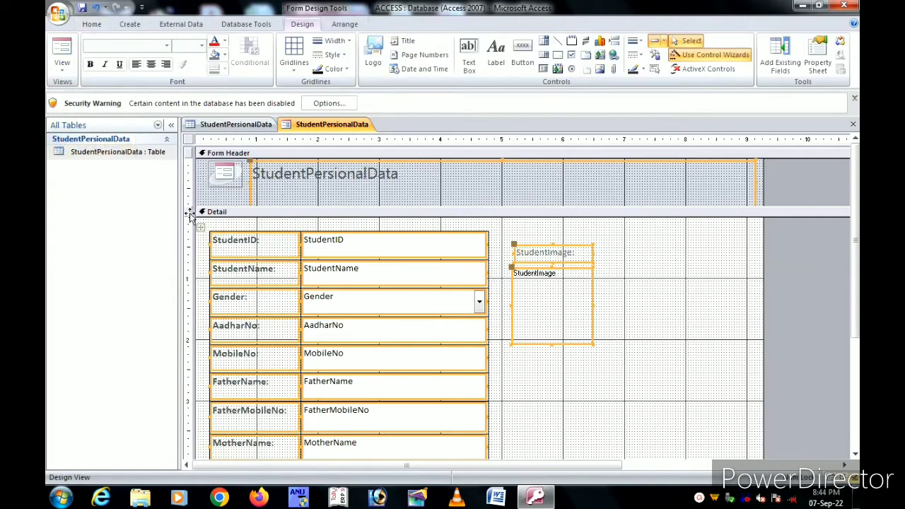
drag(340, 206, 340, 230)
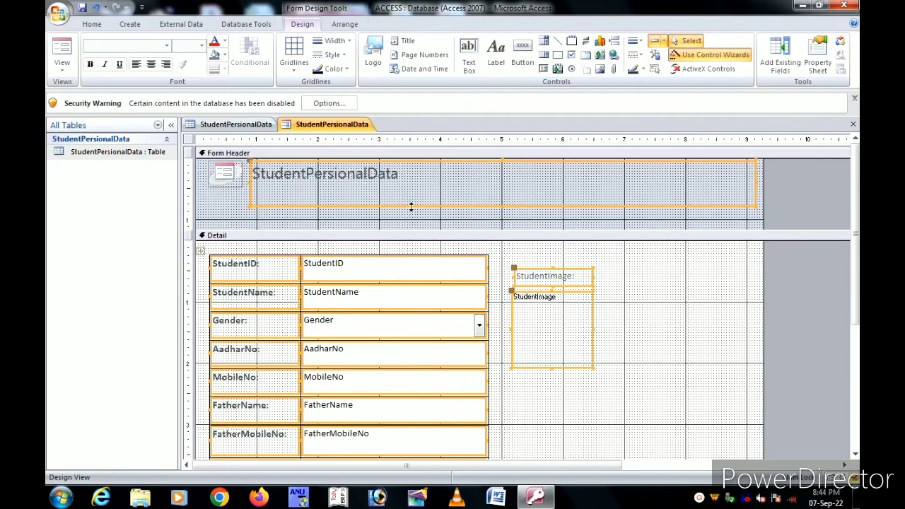
mouse_move(411, 207)
mouse_down()
mouse_move(411, 191)
mouse_move(411, 205)
mouse_up()
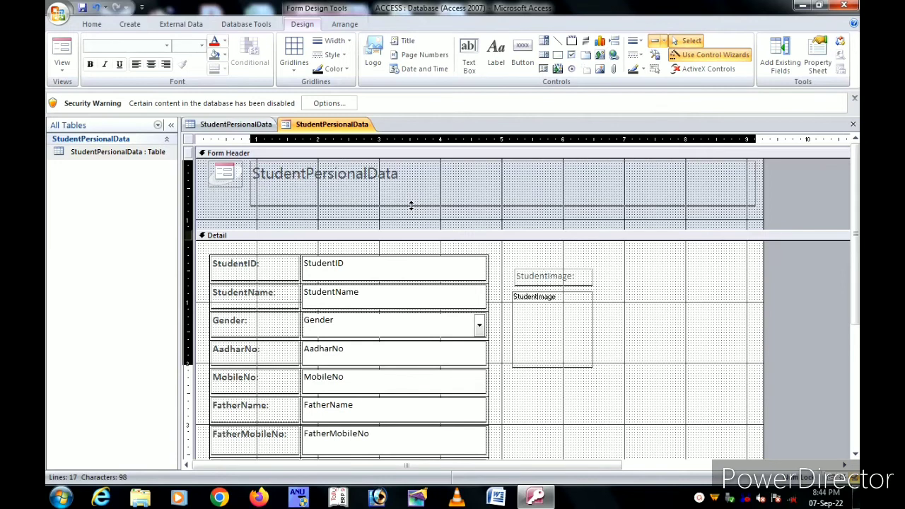
drag(410, 206, 411, 208)
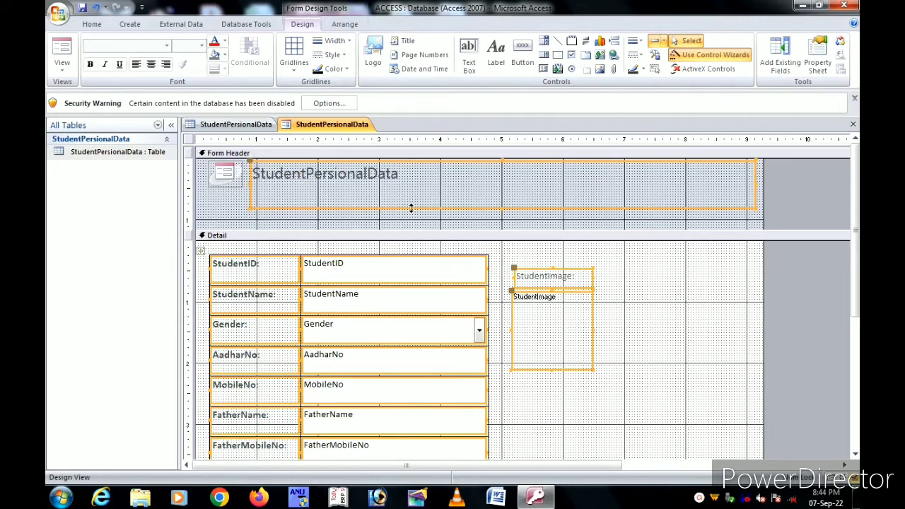
click(714, 349)
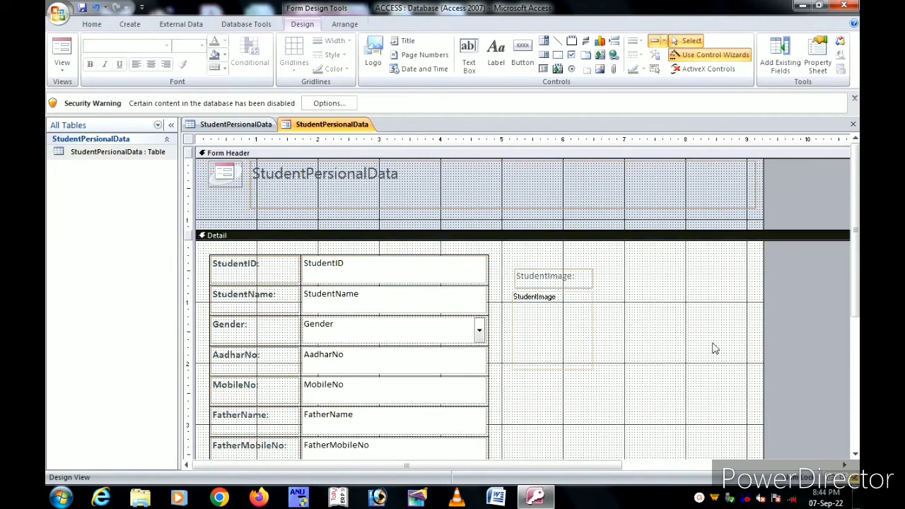
Step: Narrow the header title to about half width, shorten the header, and narrow the form
click(367, 198)
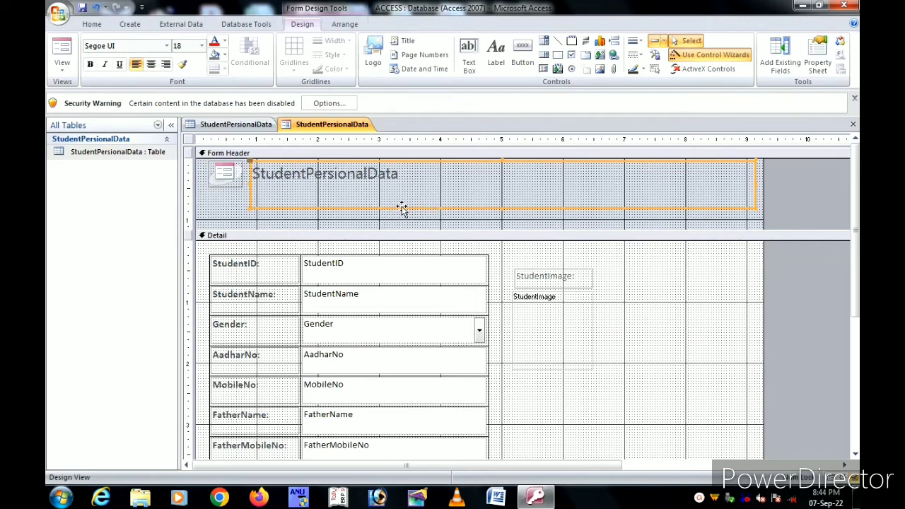
click(505, 201)
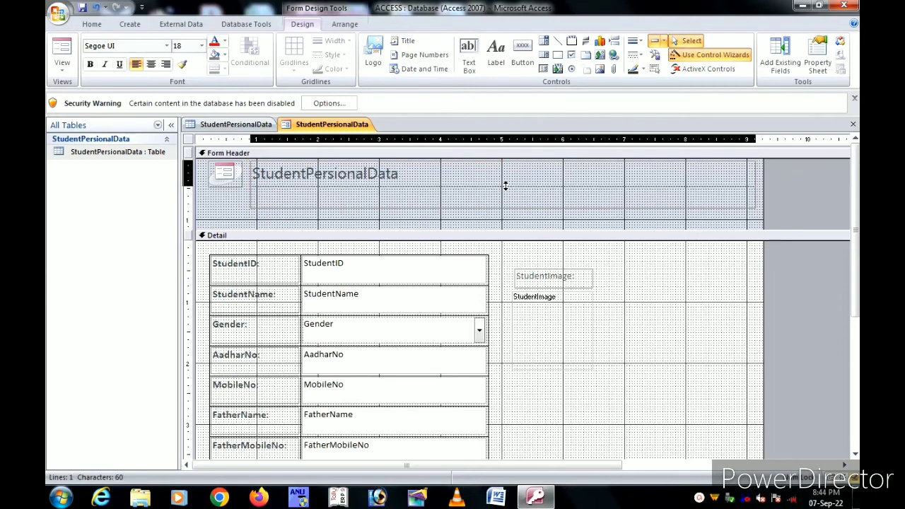
click(505, 185)
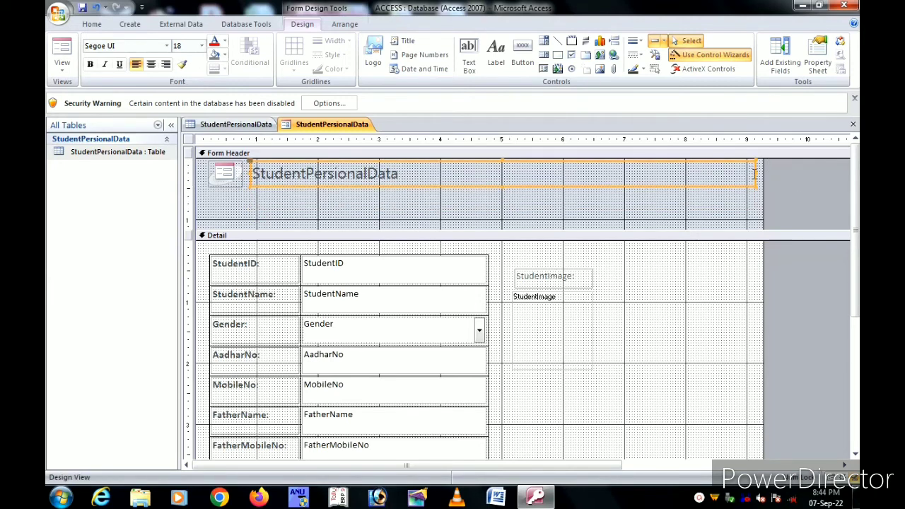
drag(754, 173, 493, 190)
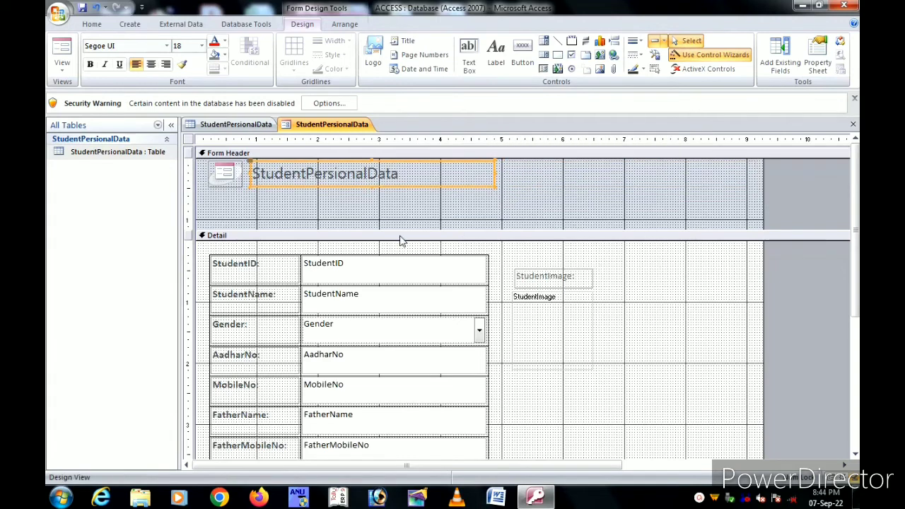
drag(400, 235, 401, 201)
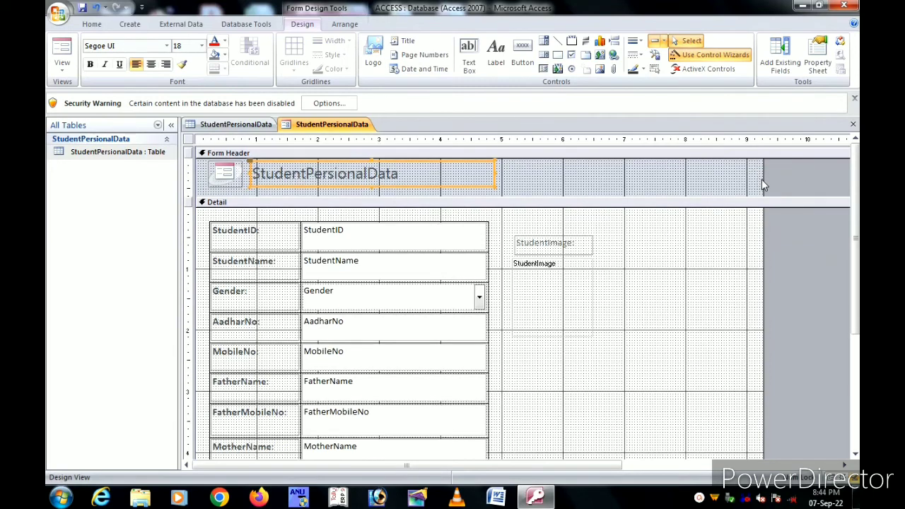
drag(762, 179, 614, 188)
Step: Widen the photo box slightly and make the StudentImage label bold at size 12
click(556, 318)
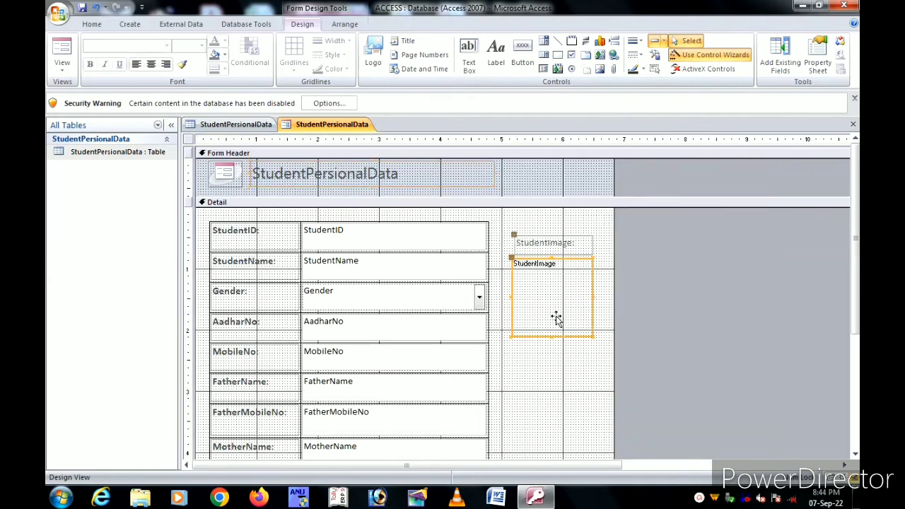
drag(591, 296, 599, 296)
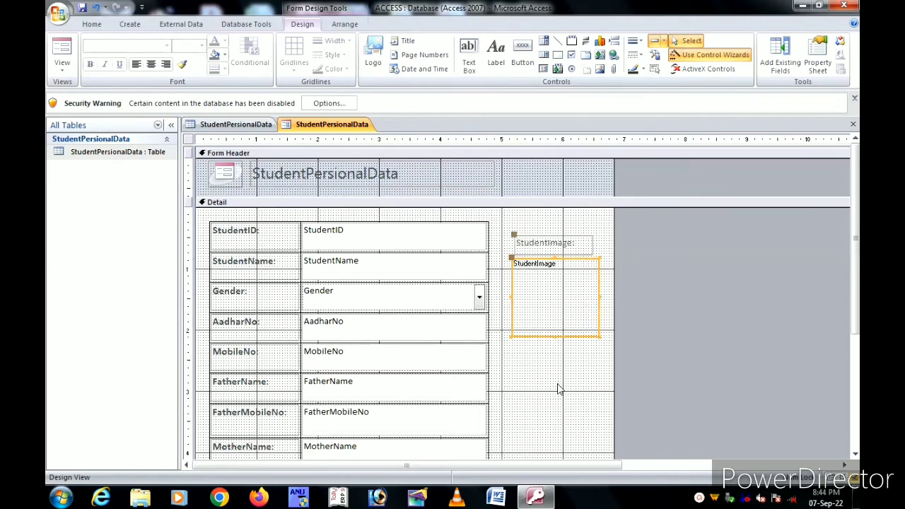
click(558, 388)
click(539, 244)
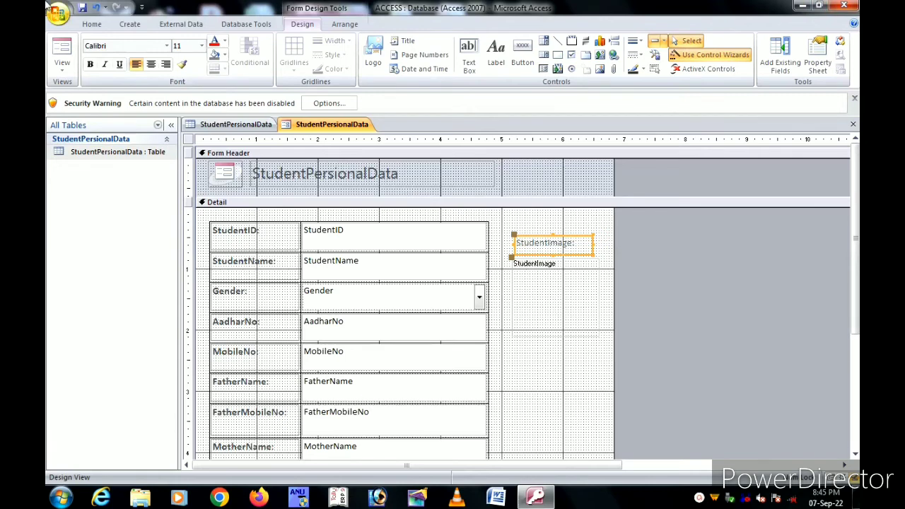
click(90, 64)
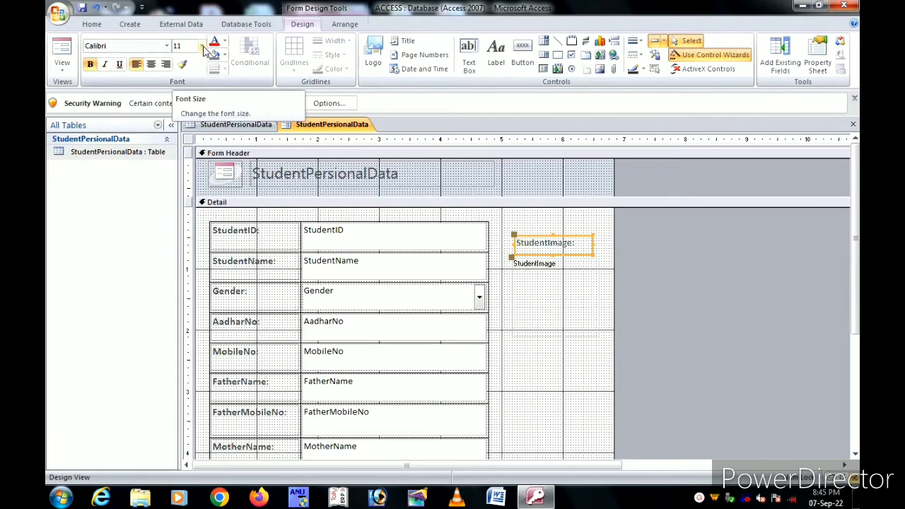
click(204, 51)
click(187, 106)
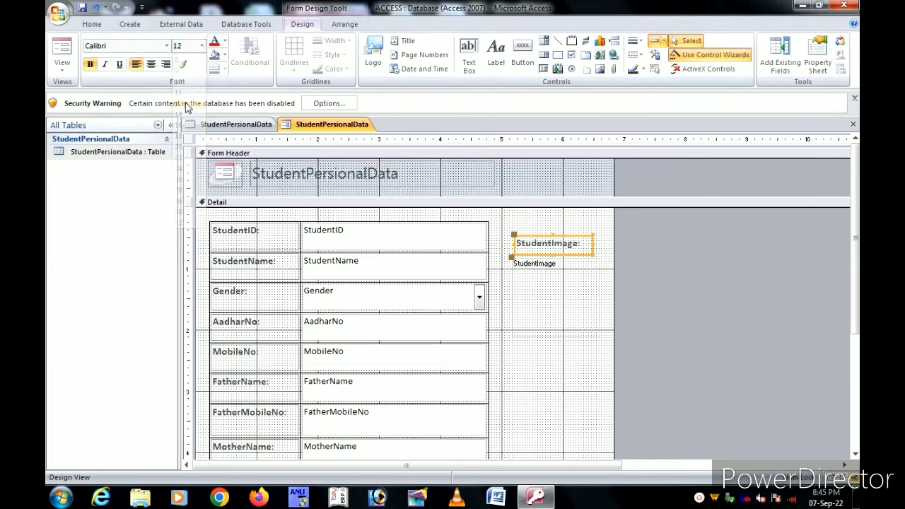
Step: Shorten the Form Header to fit closely around the StudentPersionalData title
click(567, 297)
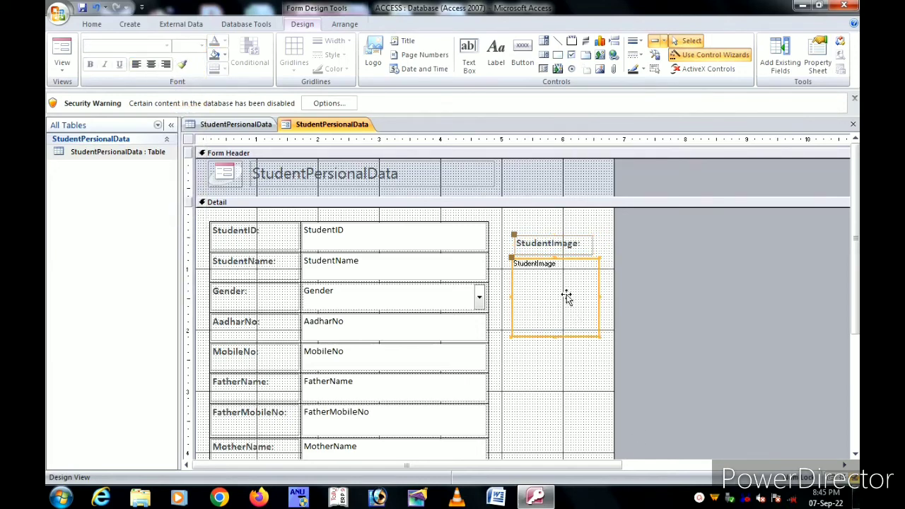
click(576, 247)
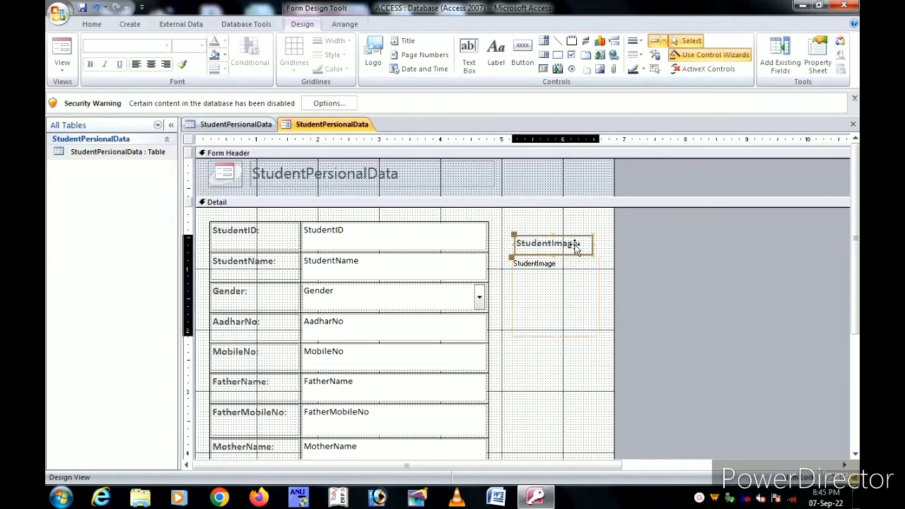
click(563, 400)
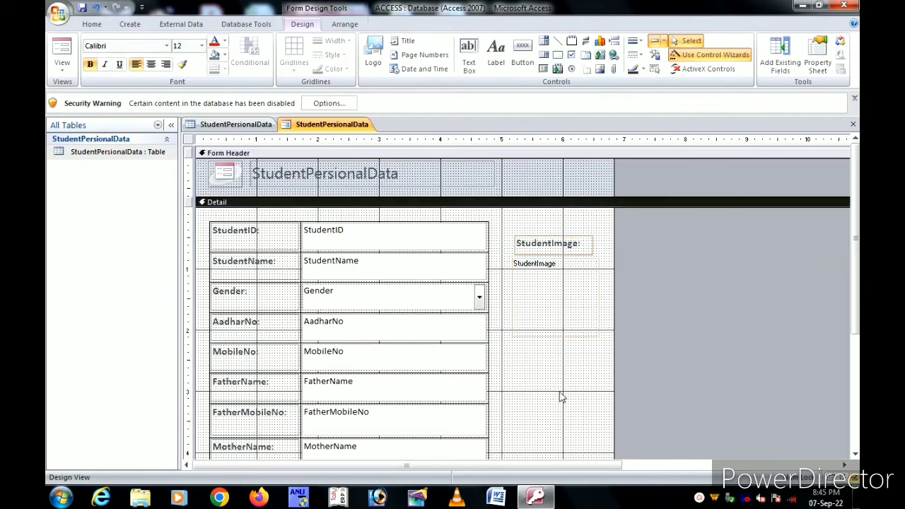
click(501, 178)
click(363, 194)
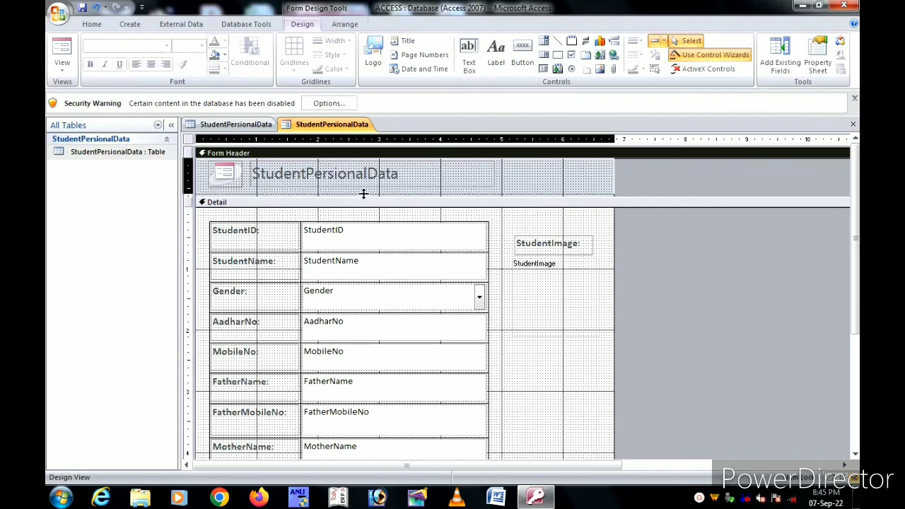
drag(363, 193, 367, 188)
click(457, 176)
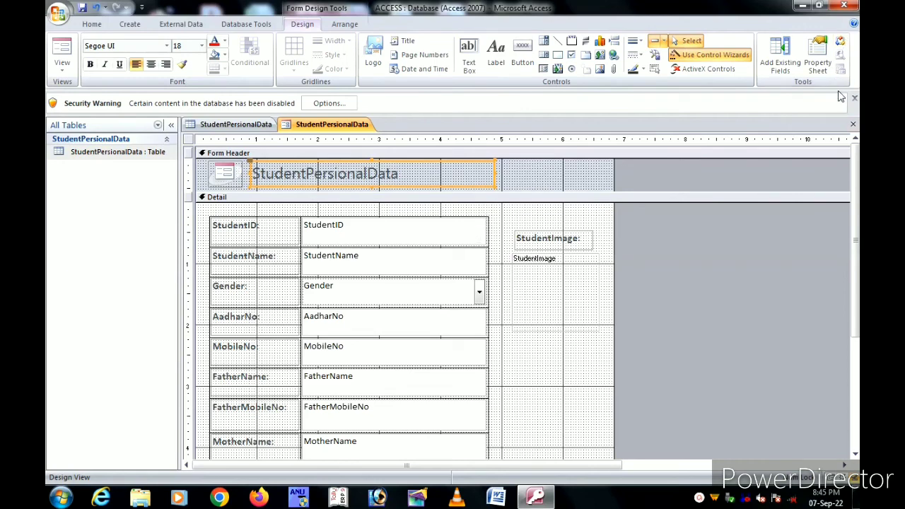
Step: Fill the Form Header and Detail sections with light blue, keeping the form open in design
click(853, 126)
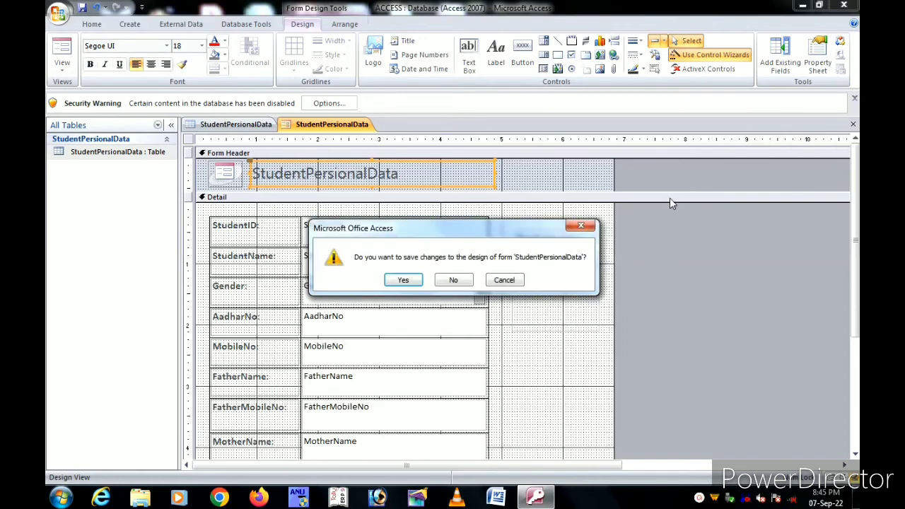
click(501, 279)
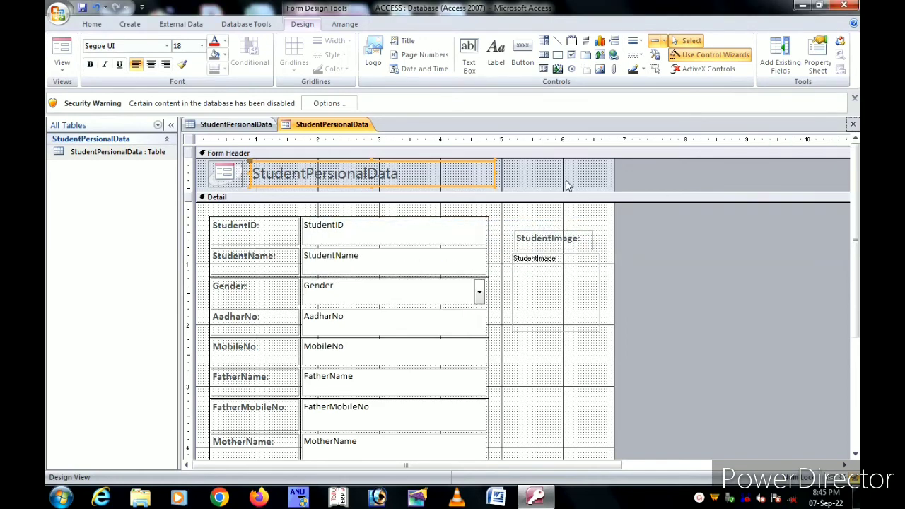
click(567, 185)
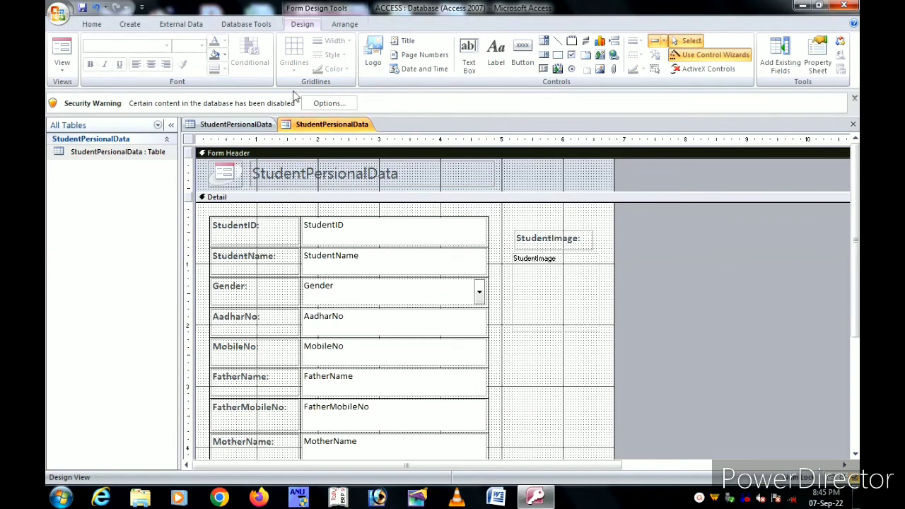
click(225, 55)
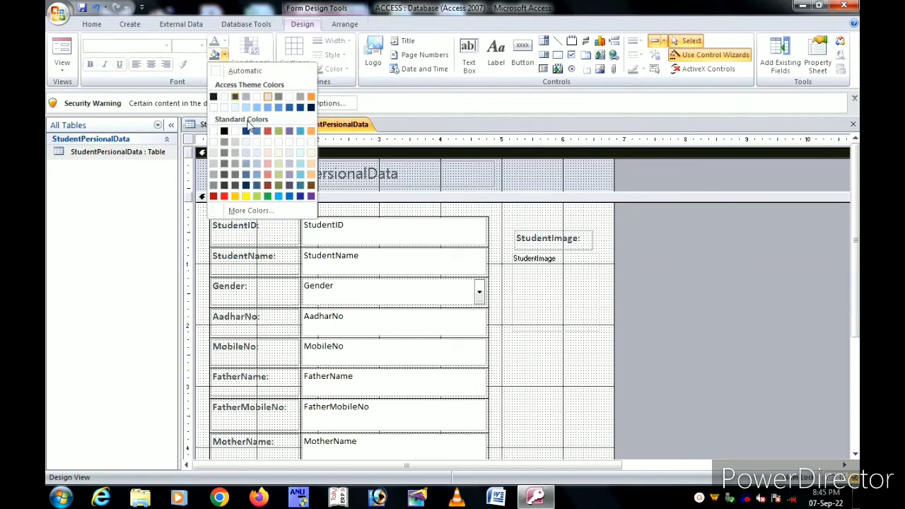
click(299, 170)
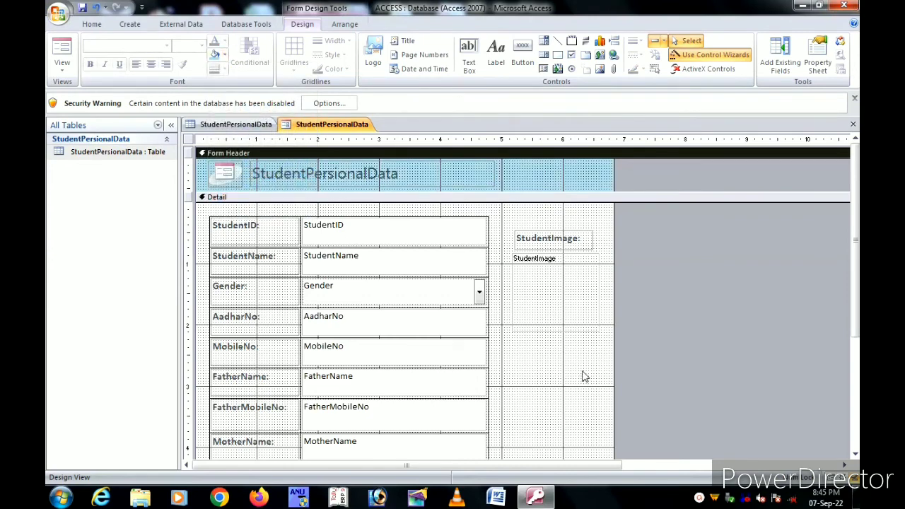
click(537, 372)
click(214, 57)
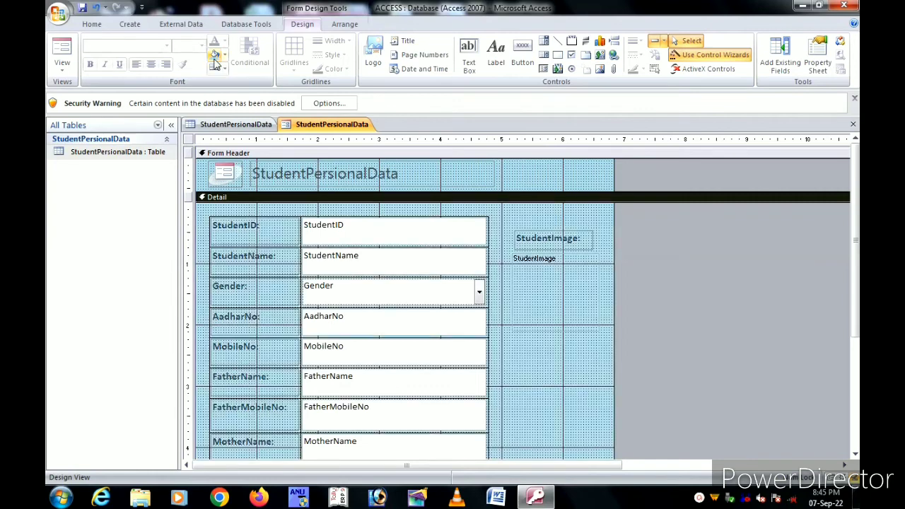
Step: Close the form, agree to save the changes, and start editing the form name
click(853, 125)
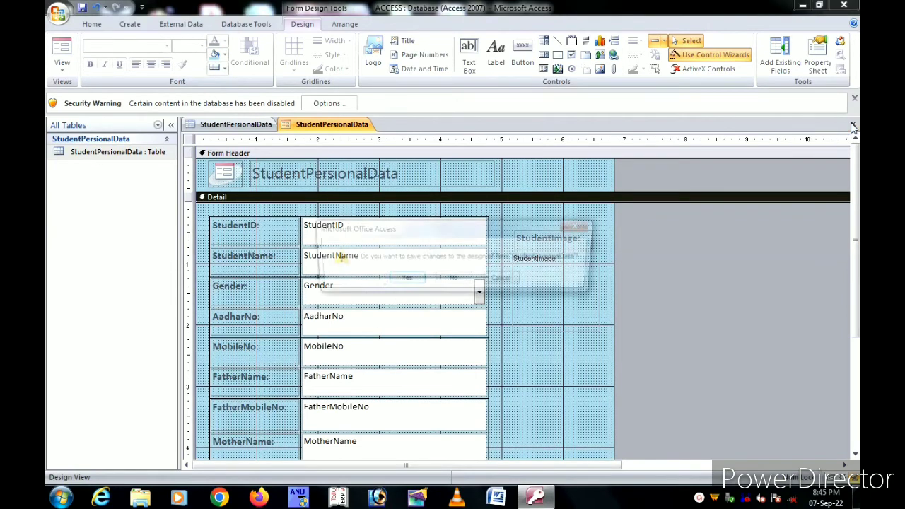
click(403, 281)
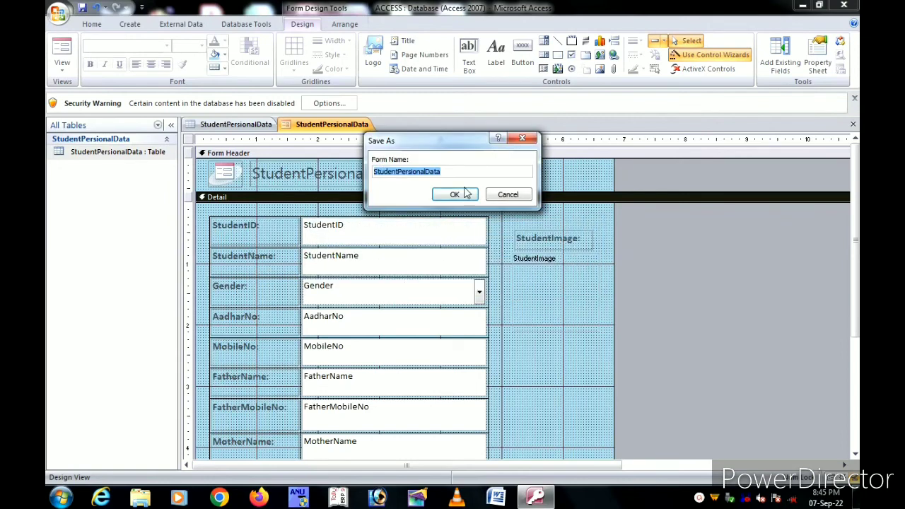
click(464, 175)
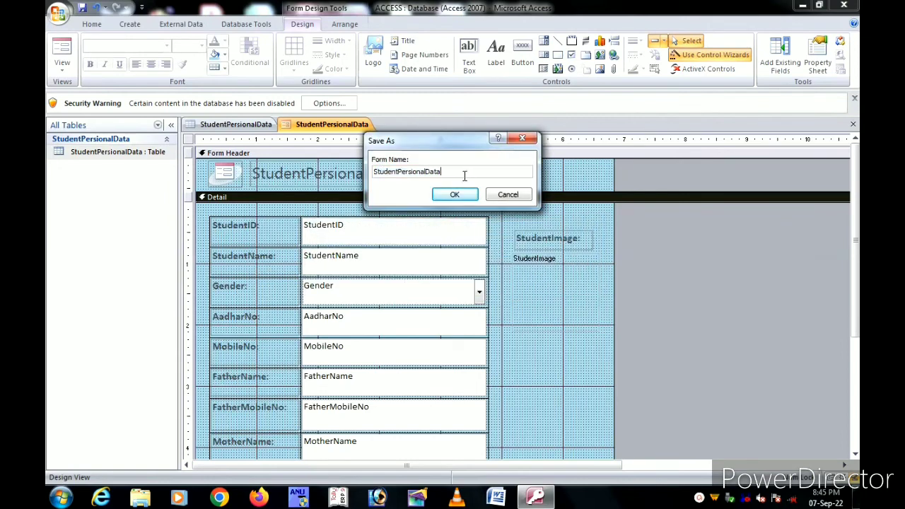
text(Form)
Step: Save the form as StudentPersionalDataForm, open it, then enter the student's name and gender Male
click(455, 195)
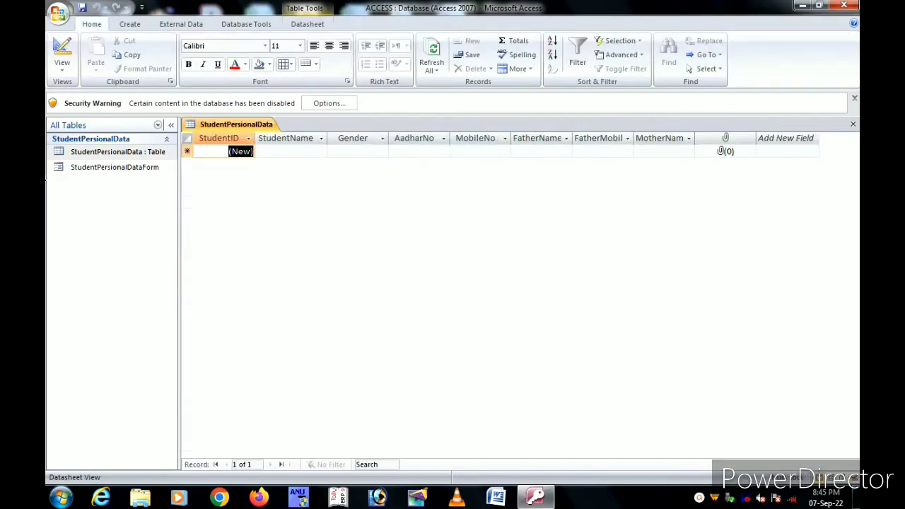
double_click(92, 172)
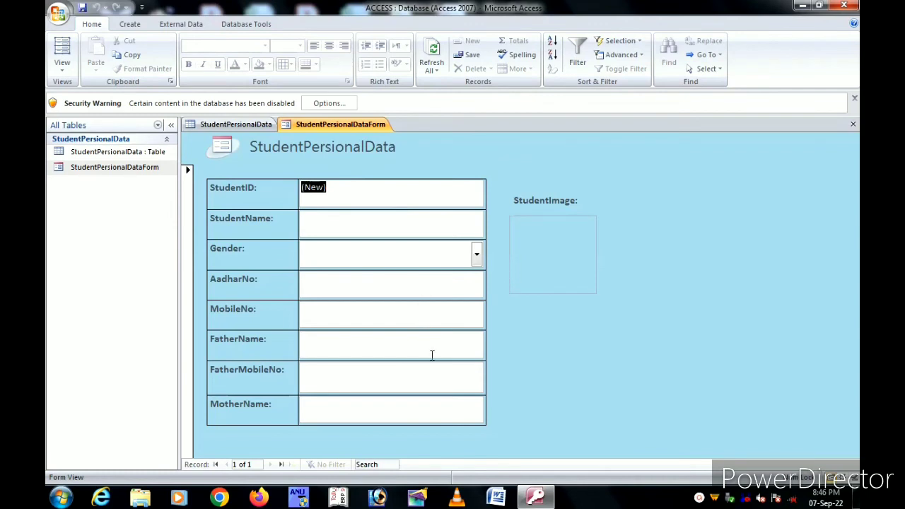
click(338, 229)
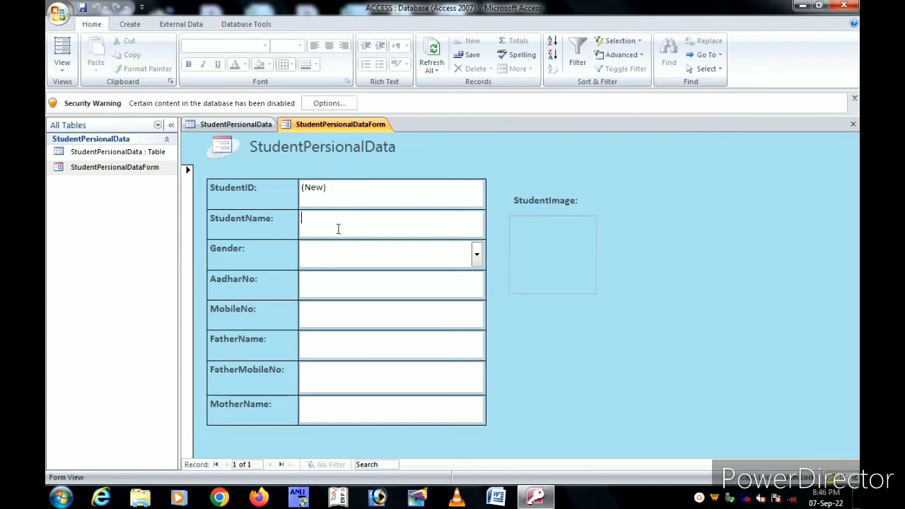
text(ay)
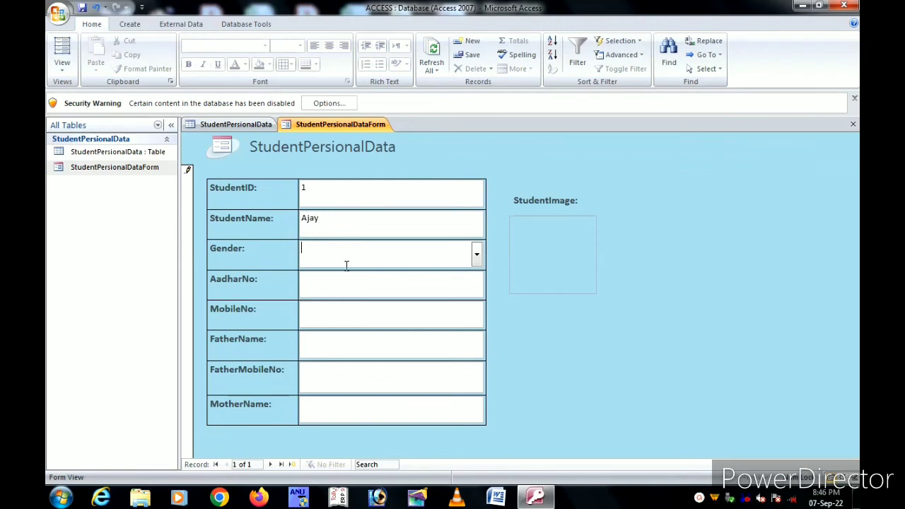
click(476, 254)
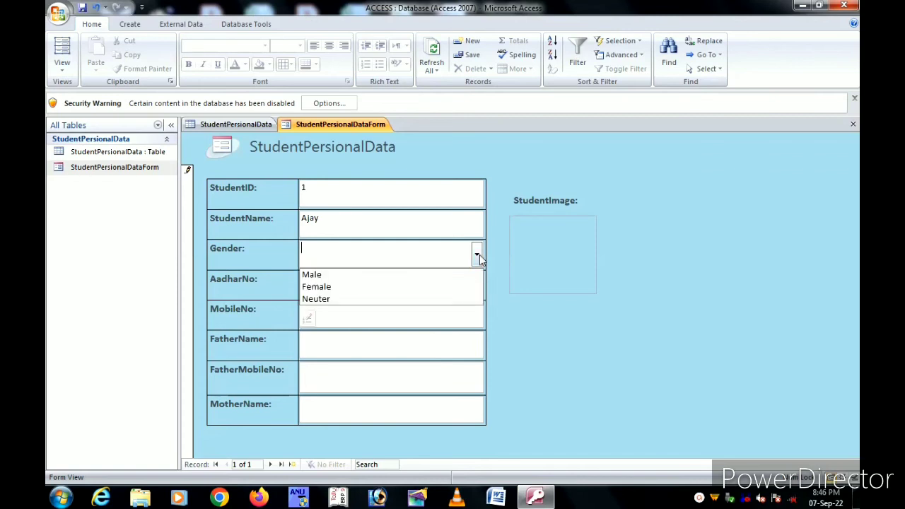
click(380, 278)
Step: Fill in the Aadhaar number, mobile number, father's name and mobile number, and mother's name
click(351, 292)
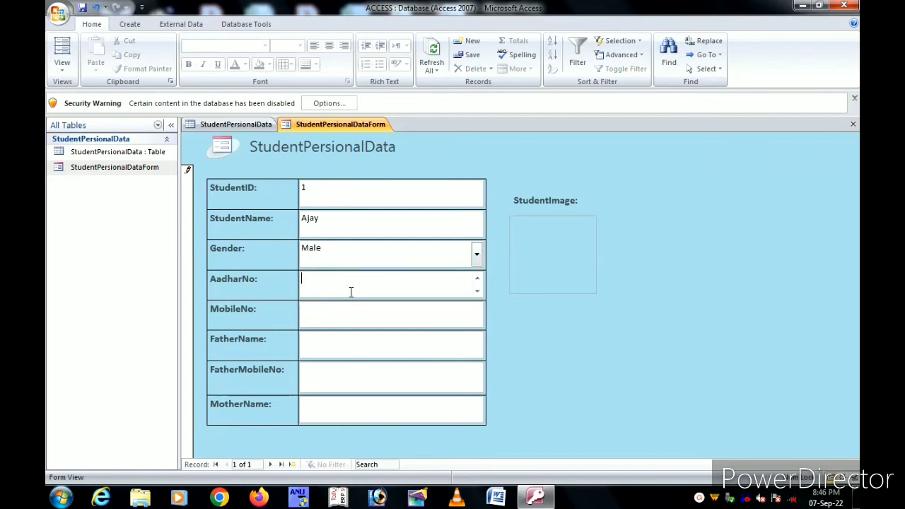
click(355, 310)
click(361, 347)
text(jathin)
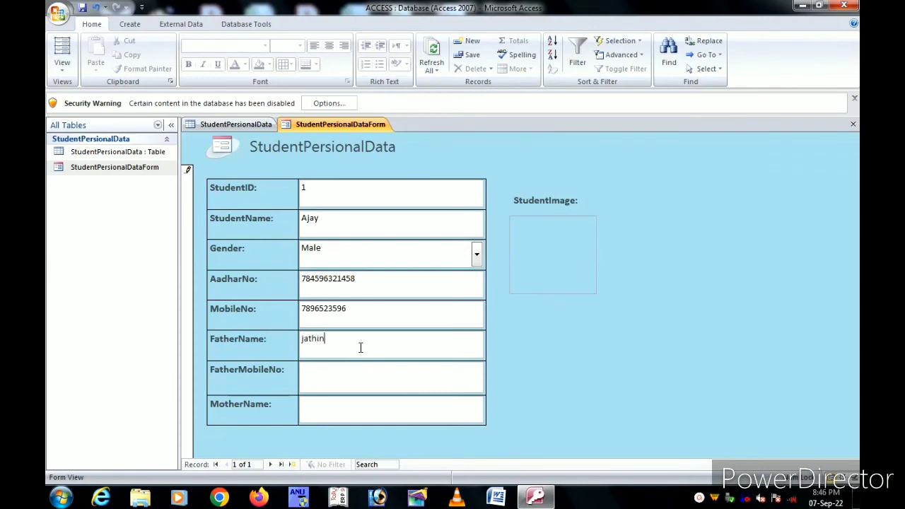
click(358, 372)
text(98745)
text(SSSSSSSSU)
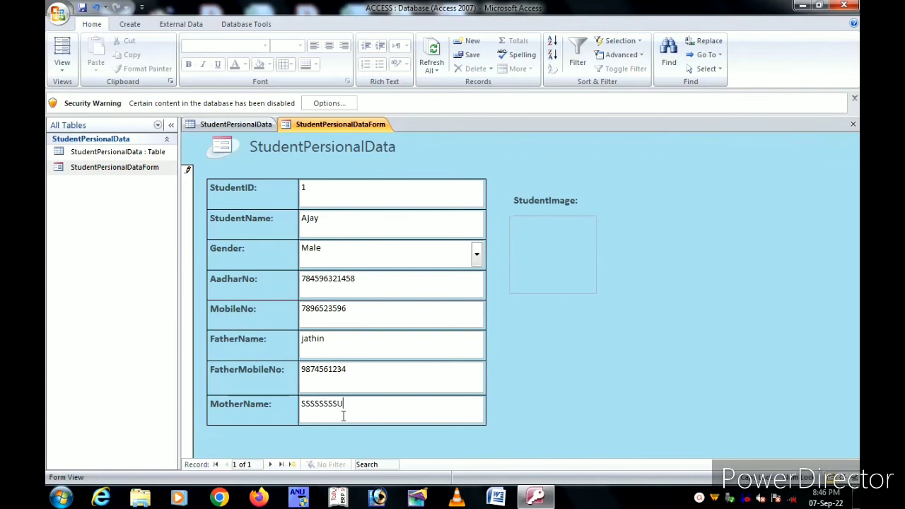
key(BackSpace)
key(BackSpace)
key(BackSpace)
key(BackSpace)
key(BackSpace)
key(BackSpace)
text(Sujatha)
Step: Attach a.jpg from the Desktop to the first record's StudentImage field
click(549, 249)
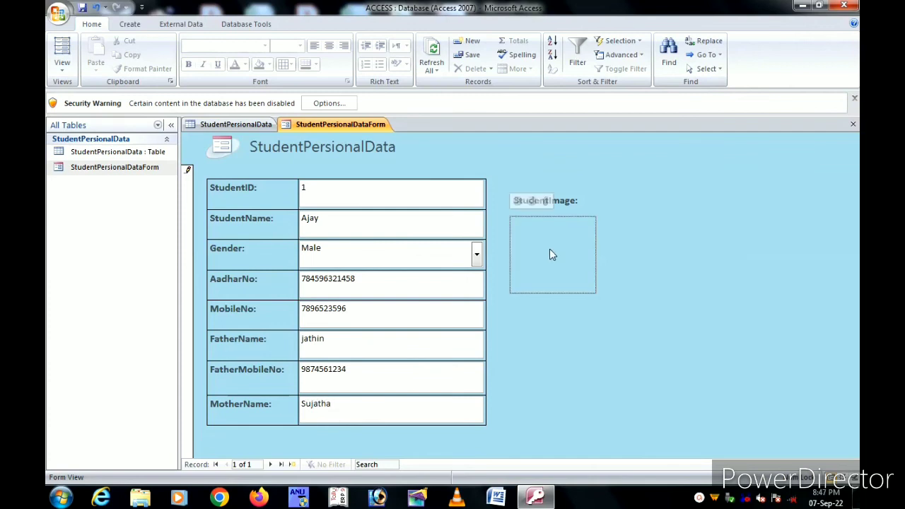
click(545, 201)
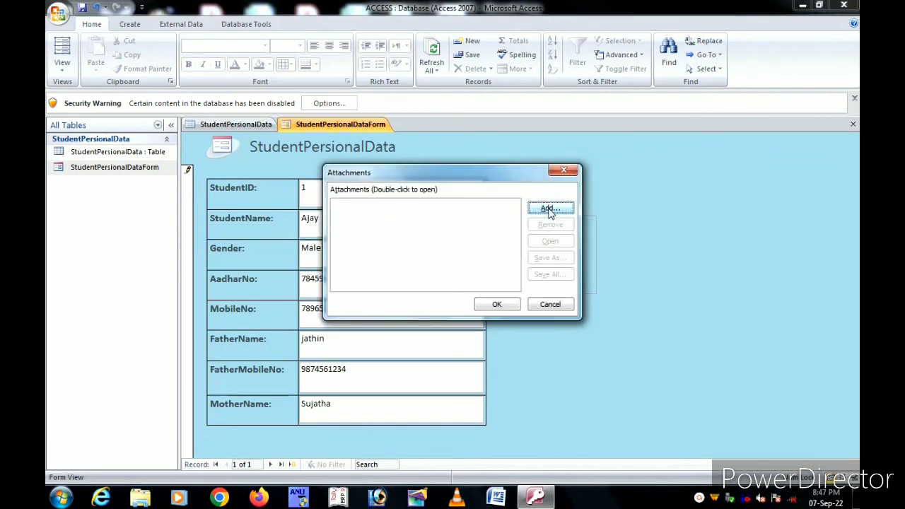
click(549, 208)
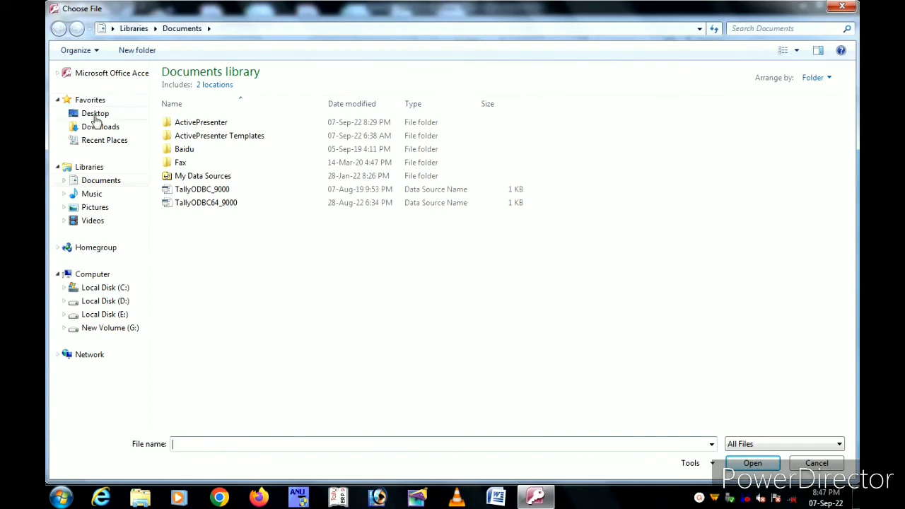
click(95, 116)
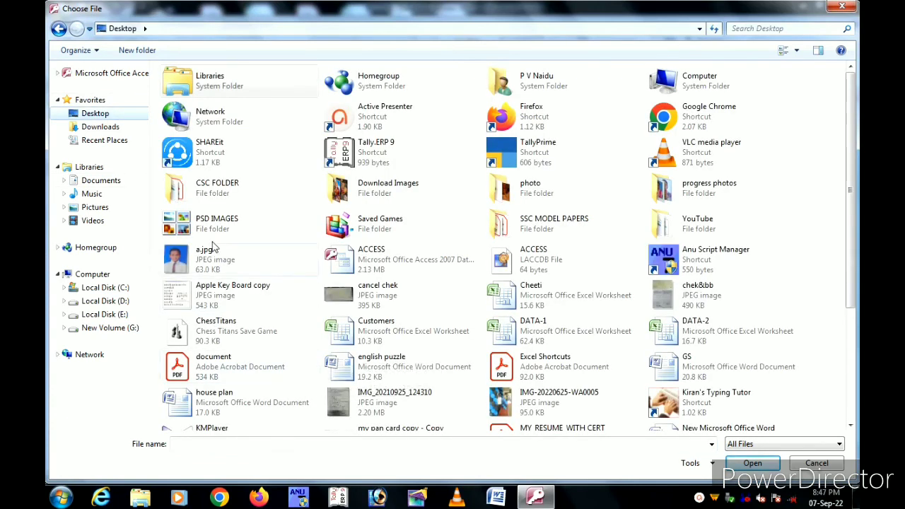
click(215, 263)
click(756, 464)
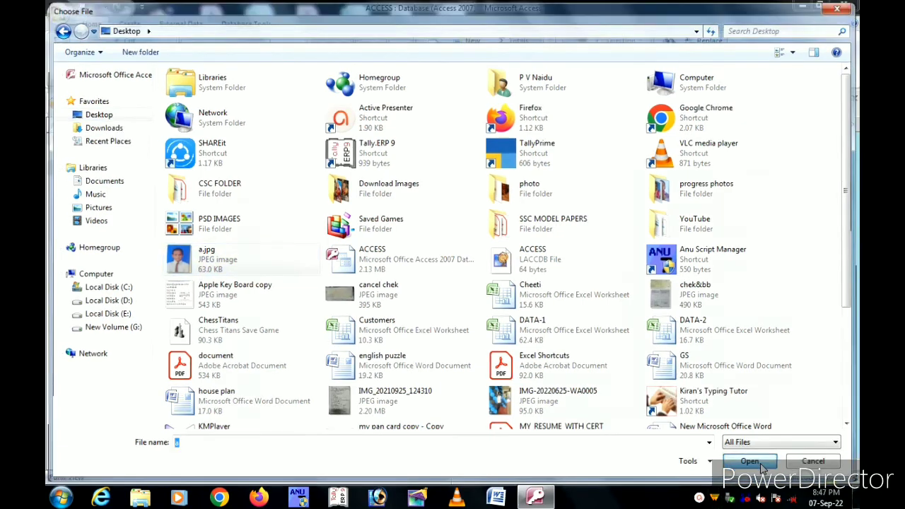
click(497, 304)
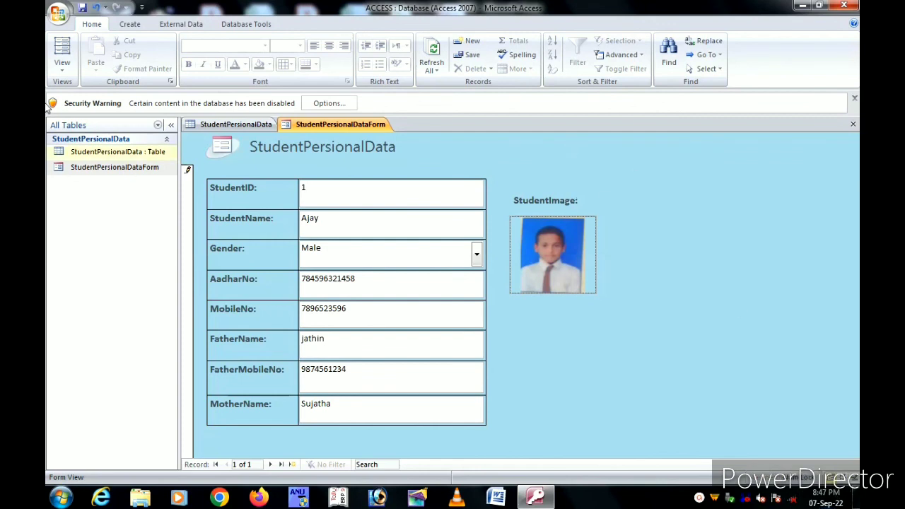
Step: Save record 1, then switch between it and a blank new record to confirm it was kept
click(470, 44)
click(473, 44)
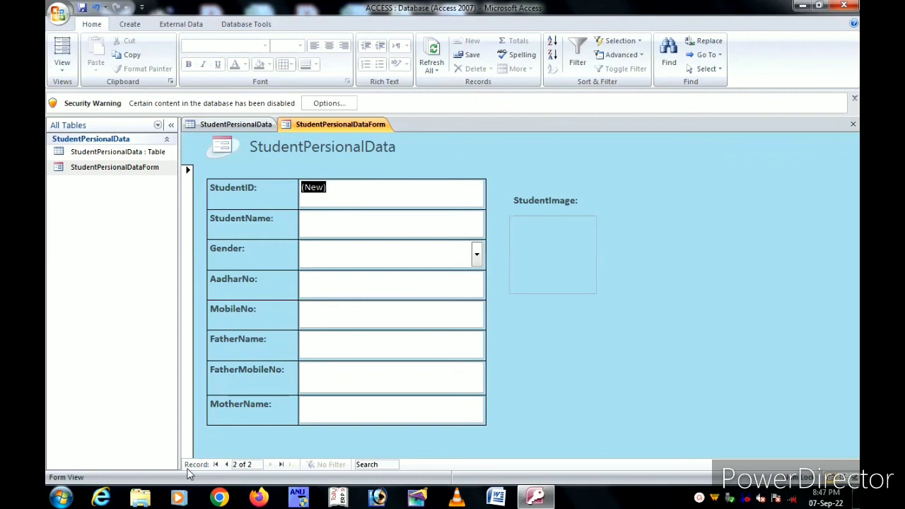
click(216, 464)
click(271, 464)
click(217, 466)
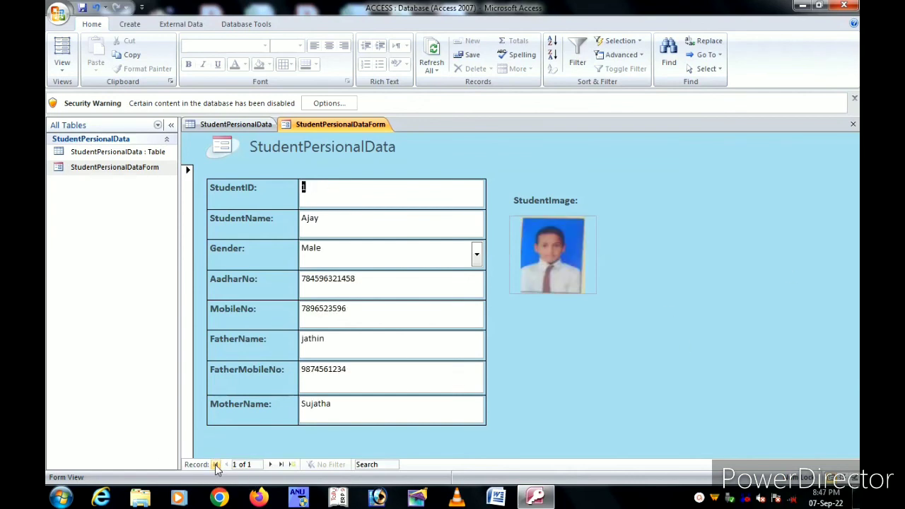